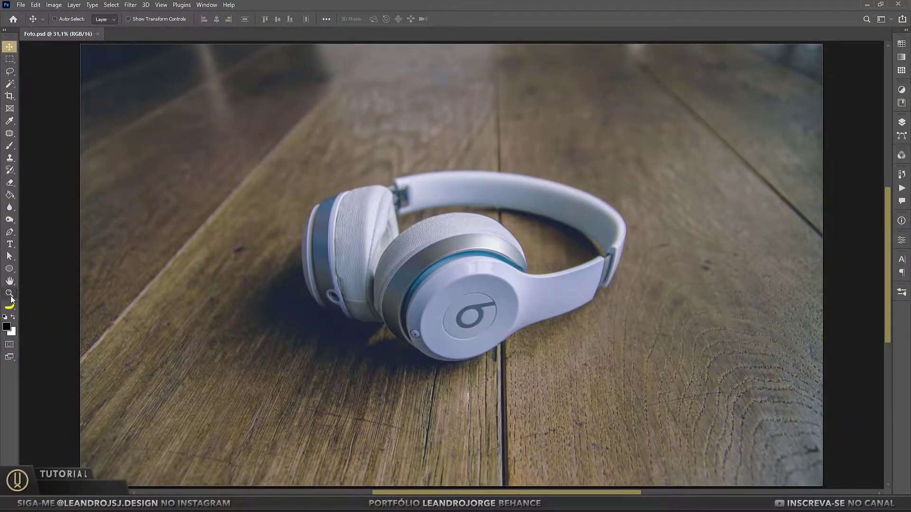
Zoom in on the headphones, then close in on the headphone logo to study edges and lighting.
{"action": "left_click", "coordinate": [10, 297]}
{"action": "left_click_drag", "start_coordinate": [442, 356], "coordinate": [468, 381]}
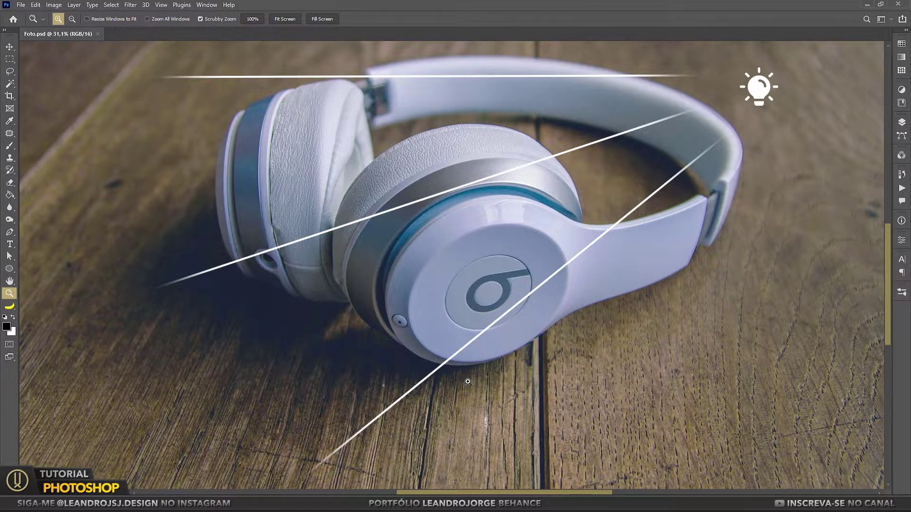
{"action": "mouse_move", "coordinate": [468, 382]}
{"action": "left_mouse_down"}
{"action": "mouse_move", "coordinate": [225, 333]}
{"action": "mouse_move", "coordinate": [399, 329]}
{"action": "left_mouse_up"}
Start a Pen path with curved anchors along the earcup's lower edge.
{"action": "key", "text": "p"}
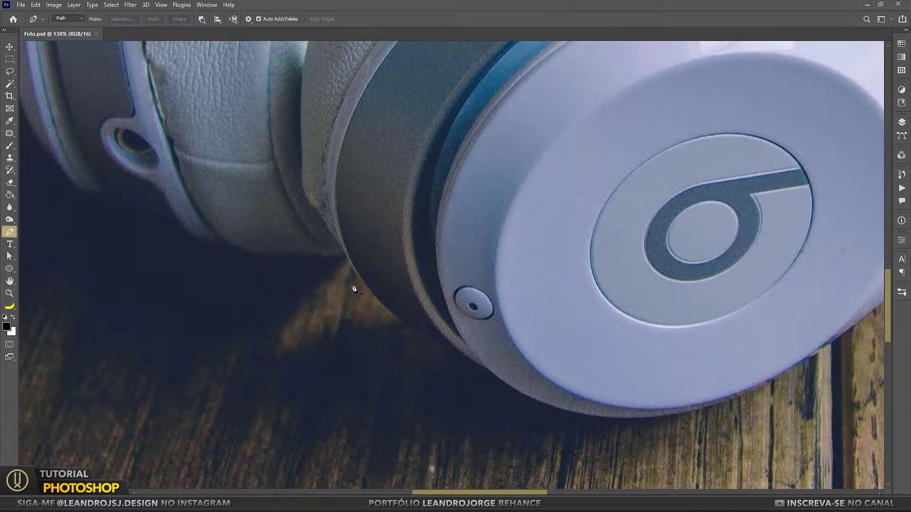
{"action": "left_click", "coordinate": [345, 254]}
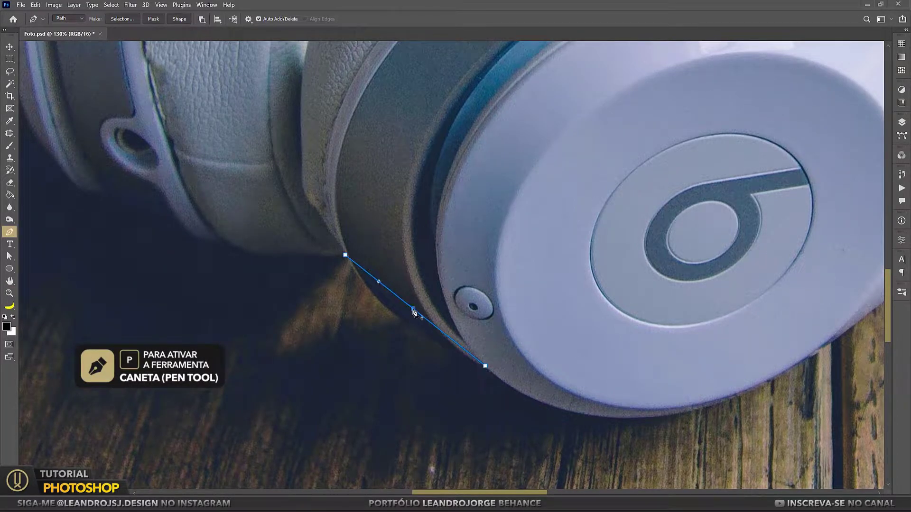
{"action": "left_click_drag", "start_coordinate": [414, 312], "coordinate": [397, 329]}
{"action": "left_click_drag", "start_coordinate": [703, 399], "coordinate": [465, 332]}
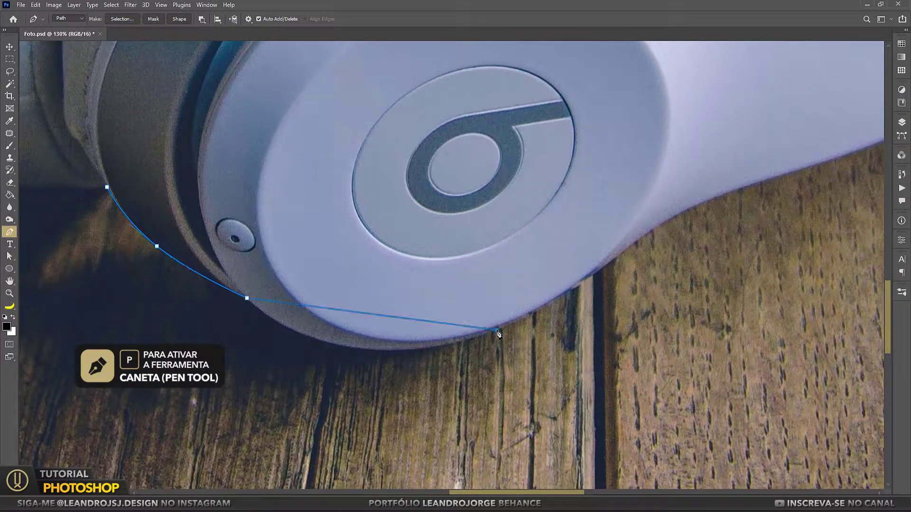
{"action": "left_click_drag", "start_coordinate": [408, 352], "coordinate": [443, 357]}
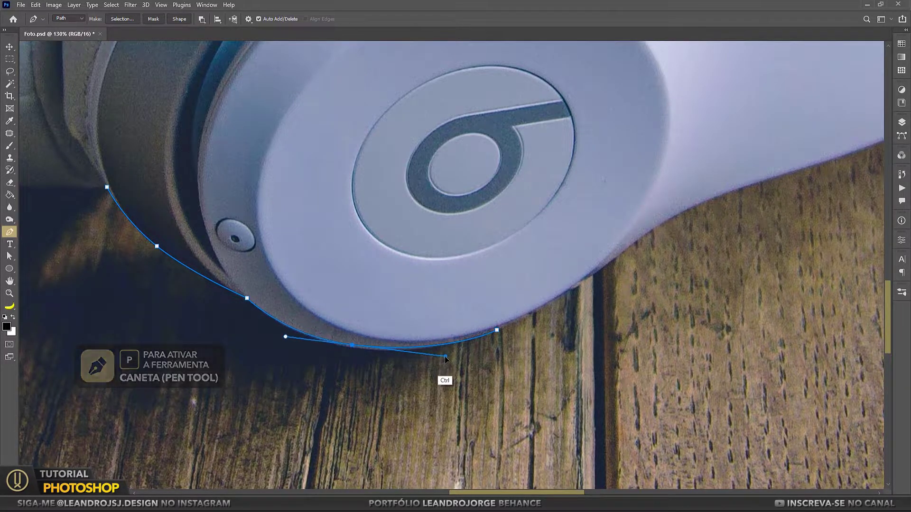
{"action": "left_click", "coordinate": [496, 330]}
{"action": "scroll", "coordinate": [533, 304], "scroll_direction": "right", "scroll_amount": 3}
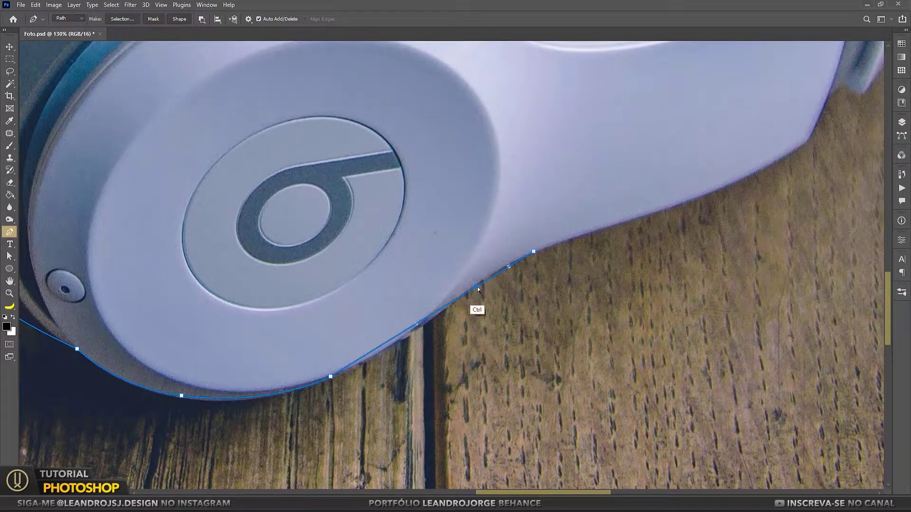
{"action": "left_click_drag", "start_coordinate": [477, 287], "coordinate": [433, 314]}
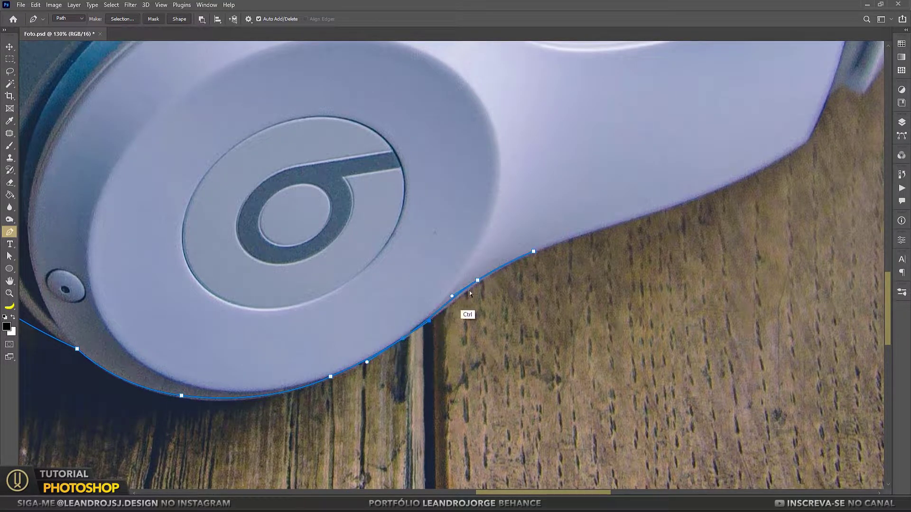
{"action": "scroll", "coordinate": [534, 257], "scroll_direction": "right", "scroll_amount": 5}
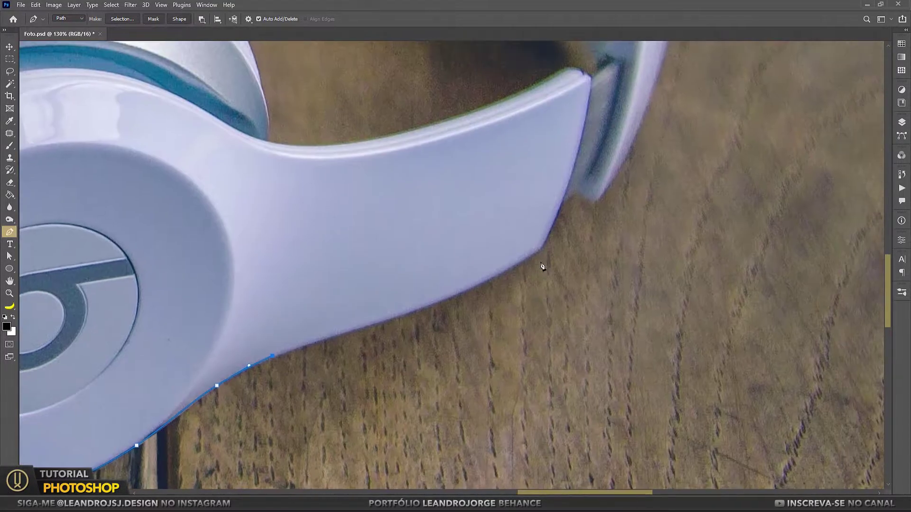
Continue the path along the headband's lower edge and around its outer rim.
{"action": "left_click", "coordinate": [540, 247]}
{"action": "left_click_drag", "start_coordinate": [440, 290], "coordinate": [333, 343]}
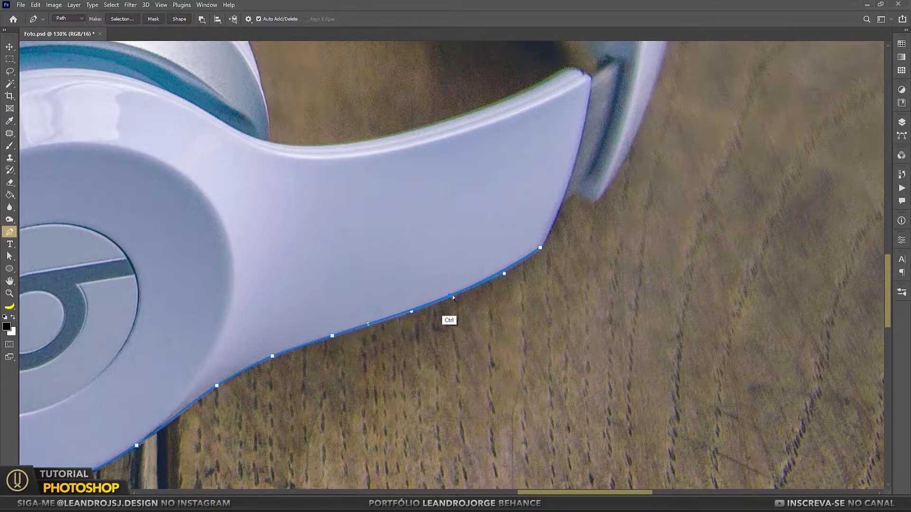
{"action": "scroll", "coordinate": [446, 299], "scroll_direction": "right", "scroll_amount": 3}
{"action": "scroll", "coordinate": [434, 303], "scroll_direction": "up", "scroll_amount": 2}
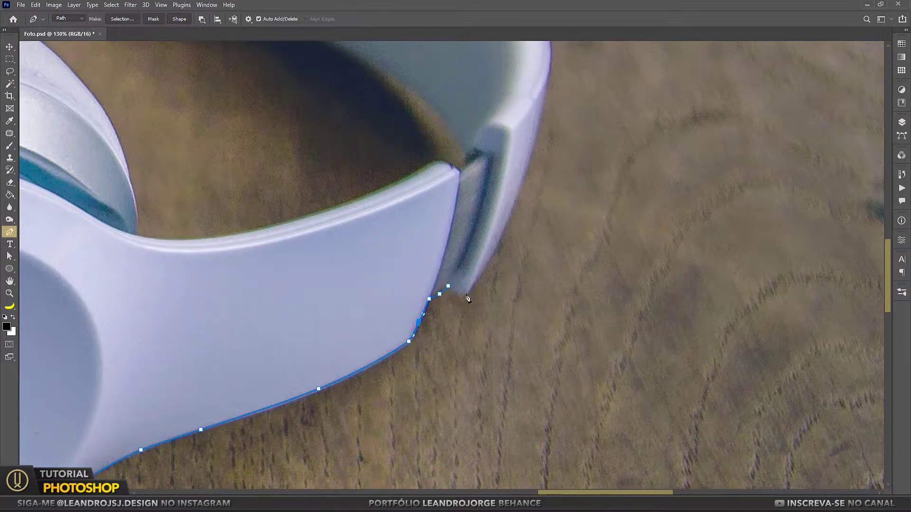
{"action": "scroll", "coordinate": [467, 298], "scroll_direction": "up", "scroll_amount": 4}
{"action": "scroll", "coordinate": [467, 298], "scroll_direction": "right", "scroll_amount": 3}
{"action": "left_click", "coordinate": [407, 297]}
{"action": "scroll", "coordinate": [457, 270], "scroll_direction": "up", "scroll_amount": 3}
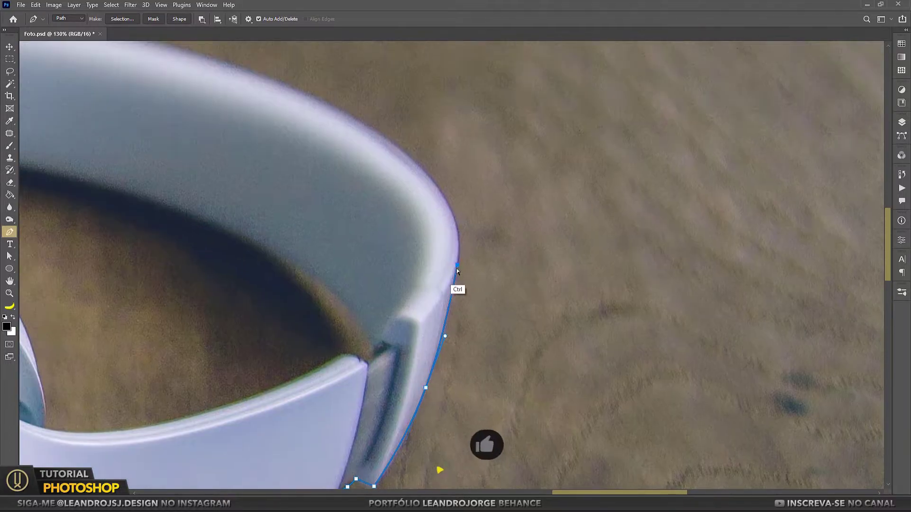
{"action": "mouse_move", "coordinate": [349, 117]}
{"action": "left_mouse_down"}
{"action": "mouse_move", "coordinate": [435, 203]}
{"action": "mouse_move", "coordinate": [404, 170]}
{"action": "left_mouse_up"}
Curve the path along the top edge of the headband.
{"action": "scroll", "coordinate": [352, 229], "scroll_direction": "up", "scroll_amount": 4}
{"action": "scroll", "coordinate": [353, 230], "scroll_direction": "left", "scroll_amount": 7}
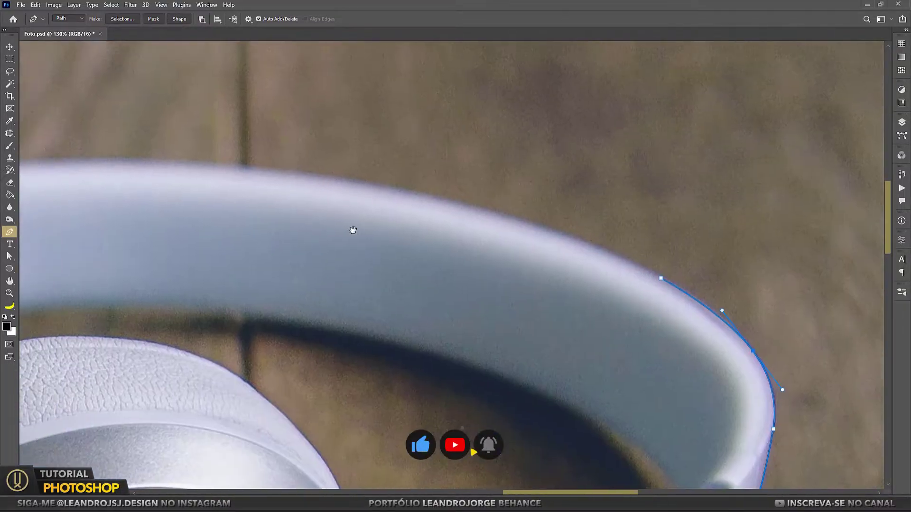
{"action": "scroll", "coordinate": [352, 230], "scroll_direction": "left", "scroll_amount": 4}
{"action": "left_click", "coordinate": [67, 192]}
{"action": "left_click_drag", "start_coordinate": [436, 238], "coordinate": [438, 178]}
{"action": "left_click_drag", "start_coordinate": [647, 202], "coordinate": [738, 209]}
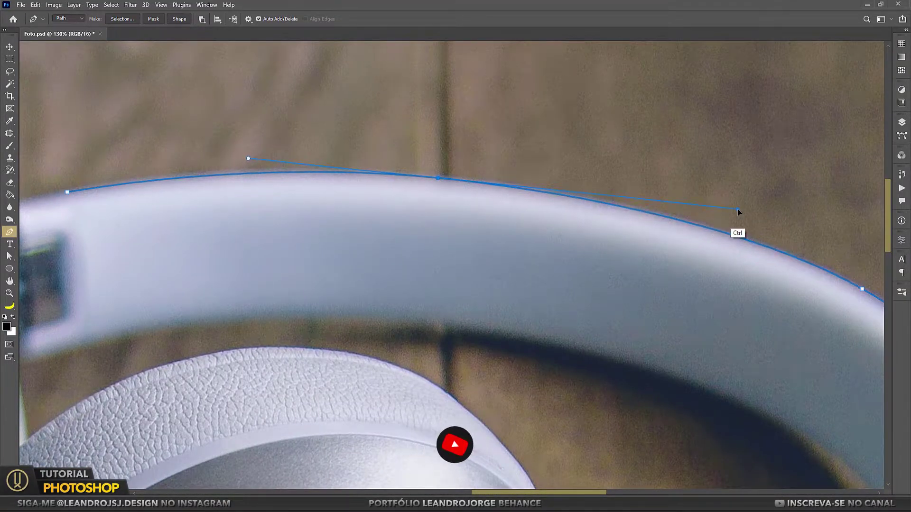
{"action": "scroll", "coordinate": [500, 228], "scroll_direction": "right", "scroll_amount": 6}
{"action": "scroll", "coordinate": [338, 213], "scroll_direction": "left", "scroll_amount": 10}
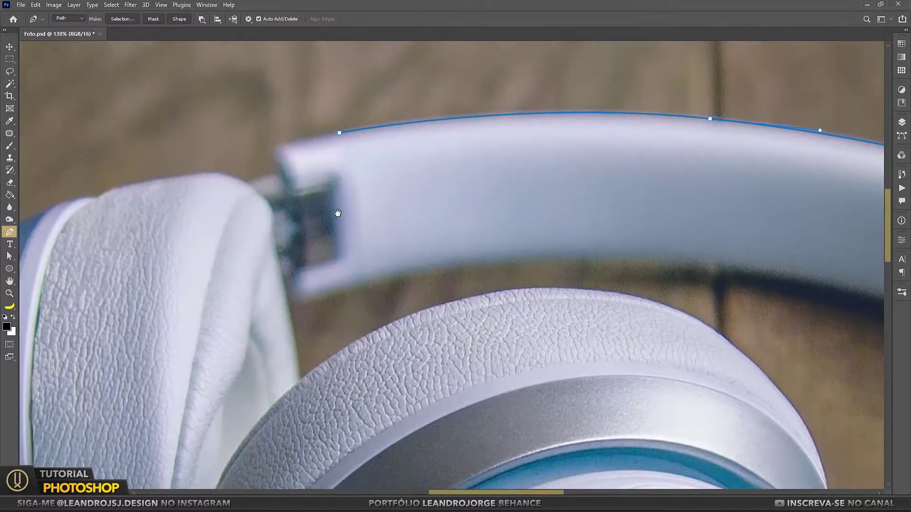
{"action": "scroll", "coordinate": [337, 213], "scroll_direction": "up", "scroll_amount": 4}
{"action": "scroll", "coordinate": [337, 218], "scroll_direction": "left", "scroll_amount": 3}
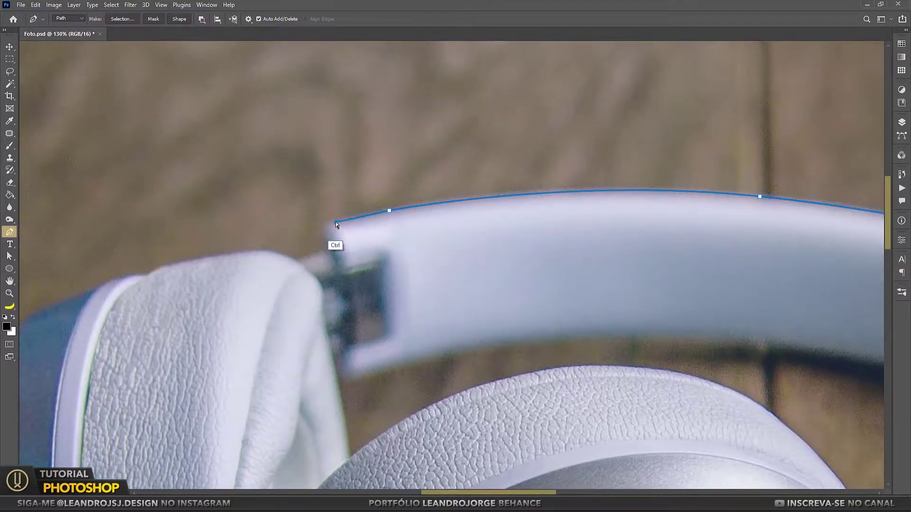
Trace down the headband's left end and around the left earcup to close the outline.
{"action": "left_click", "coordinate": [329, 251]}
{"action": "left_click", "coordinate": [296, 260]}
{"action": "scroll", "coordinate": [296, 260], "scroll_direction": "left", "scroll_amount": 5}
{"action": "scroll", "coordinate": [297, 260], "scroll_direction": "down", "scroll_amount": 1}
{"action": "left_click", "coordinate": [588, 183], "text": "ctrl"}
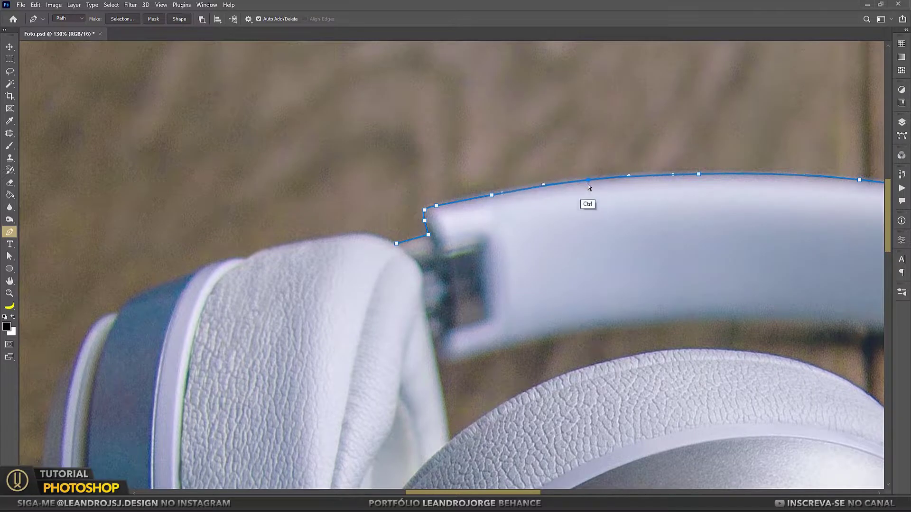
{"action": "left_click_drag", "start_coordinate": [459, 257], "coordinate": [546, 216]}
{"action": "left_click", "coordinate": [412, 198]}
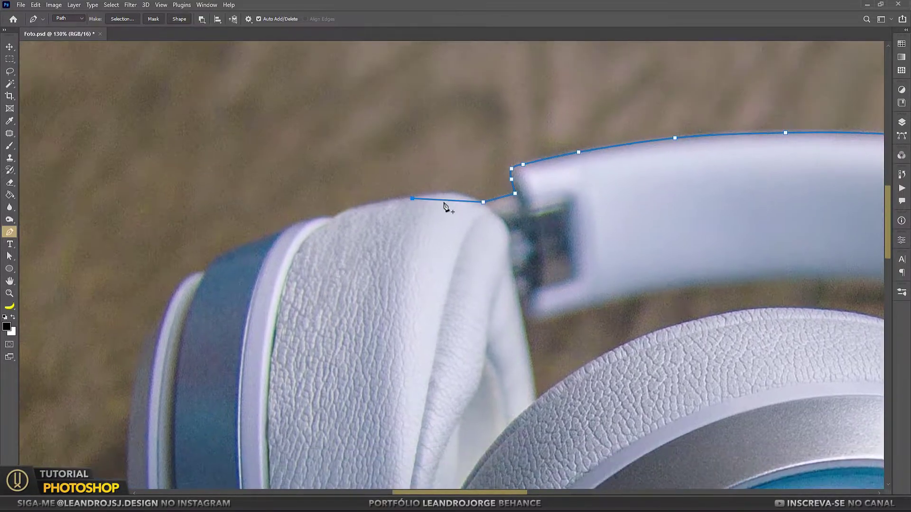
{"action": "left_click", "coordinate": [331, 218]}
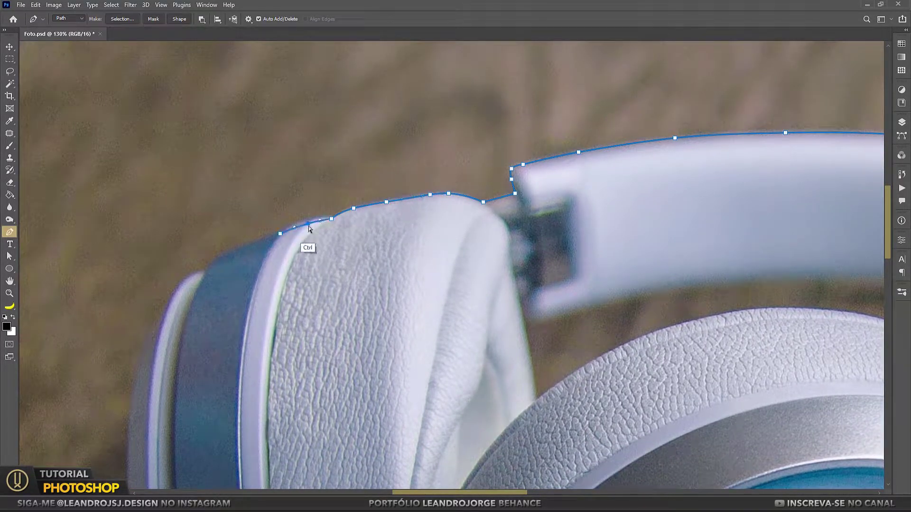
{"action": "left_click_drag", "start_coordinate": [282, 282], "coordinate": [477, 218]}
{"action": "left_click", "coordinate": [400, 209]}
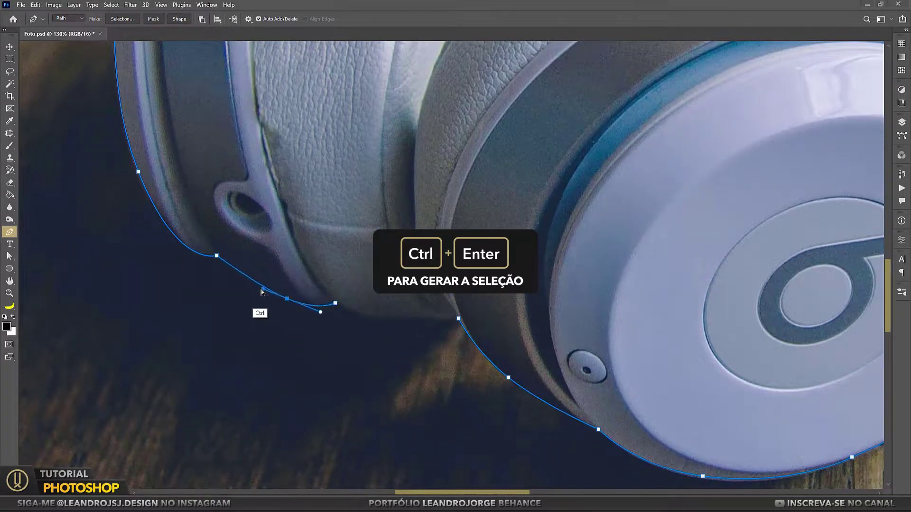
{"action": "left_click", "coordinate": [417, 317]}
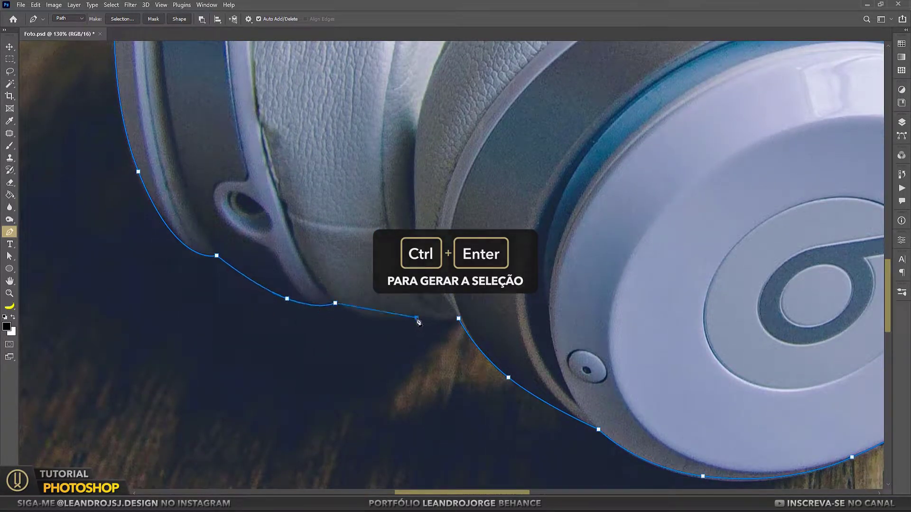
Load the outline as a selection, mask the headphones off the wood, and group the BG layer.
{"action": "key", "text": "ctrl+0"}
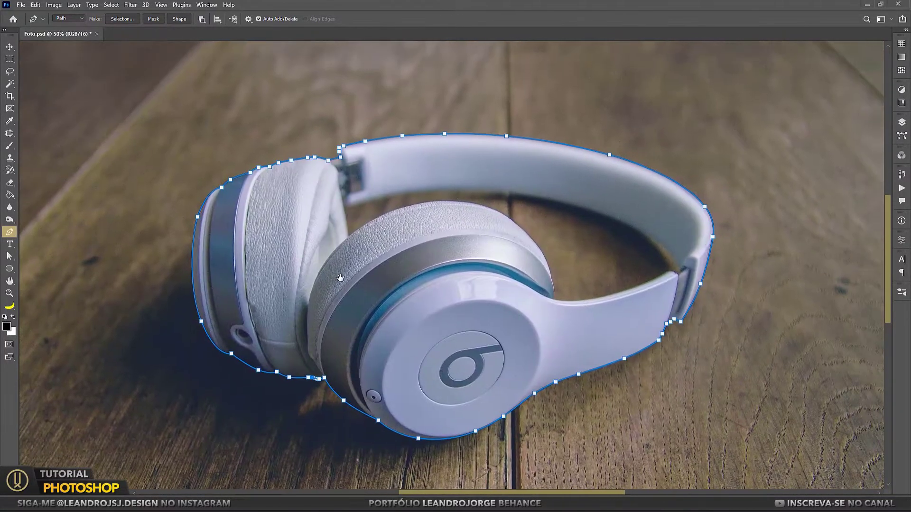
{"action": "left_click", "coordinate": [902, 122]}
{"action": "key", "text": "ctrl+Return"}
{"action": "left_click", "coordinate": [824, 440]}
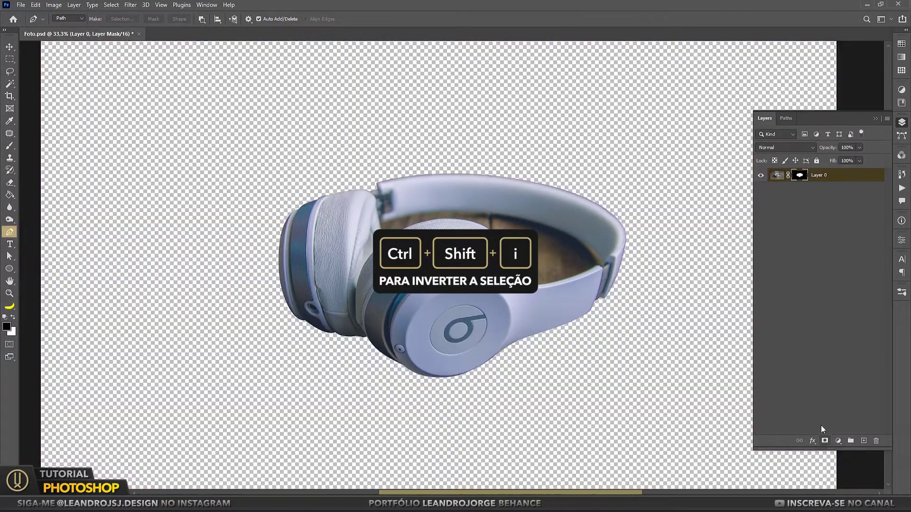
{"action": "scroll", "coordinate": [371, 204], "scroll_direction": "up", "scroll_amount": 5}
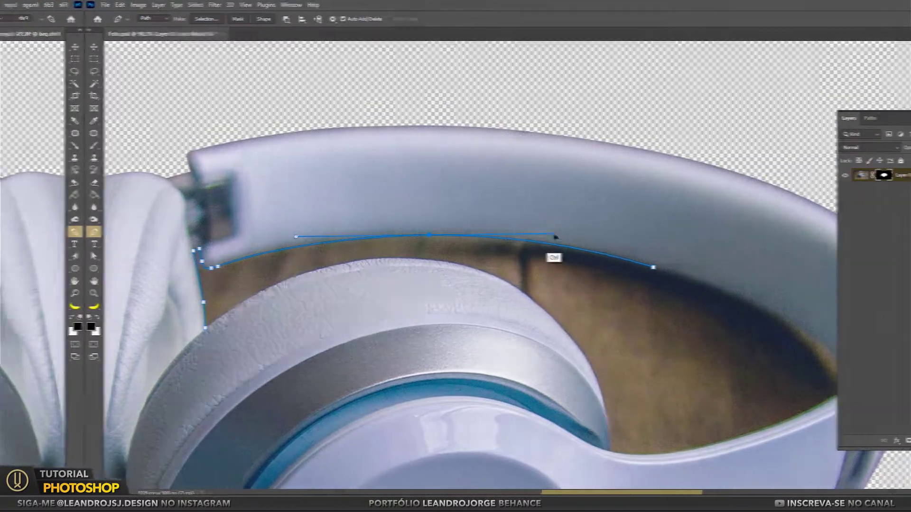
{"action": "key", "text": "ctrl+g"}
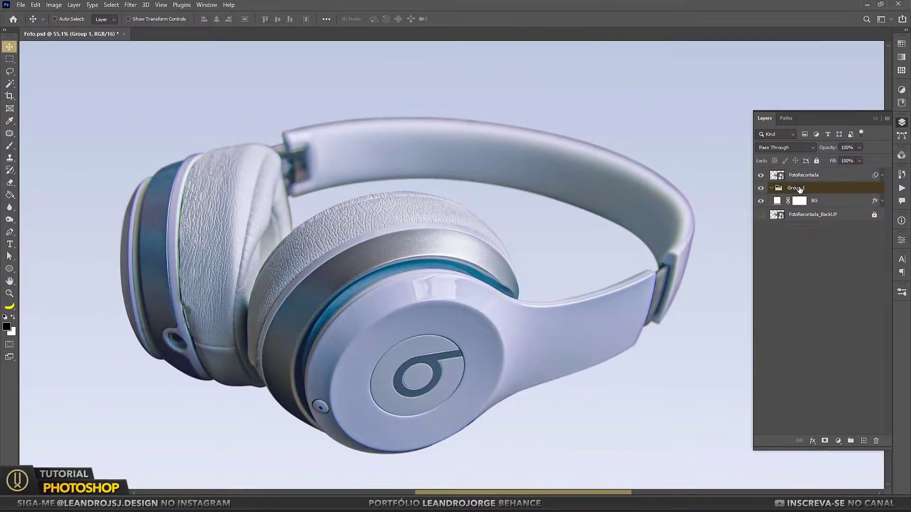
Draw an ellipse shape and move it beneath the headphones.
{"action": "right_click", "coordinate": [10, 268]}
{"action": "left_click", "coordinate": [48, 278]}
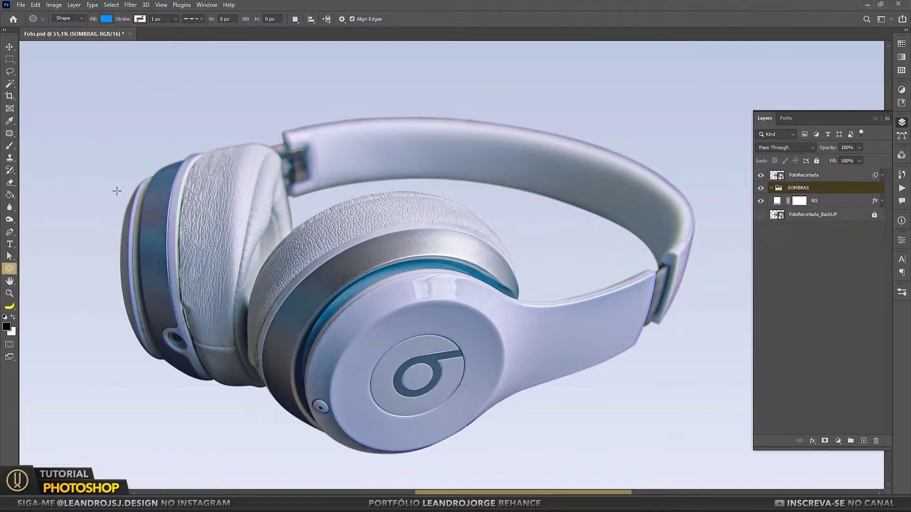
{"action": "left_click_drag", "start_coordinate": [68, 222], "coordinate": [338, 295]}
{"action": "left_click", "coordinate": [8, 46]}
{"action": "key", "text": "ctrl+minus"}
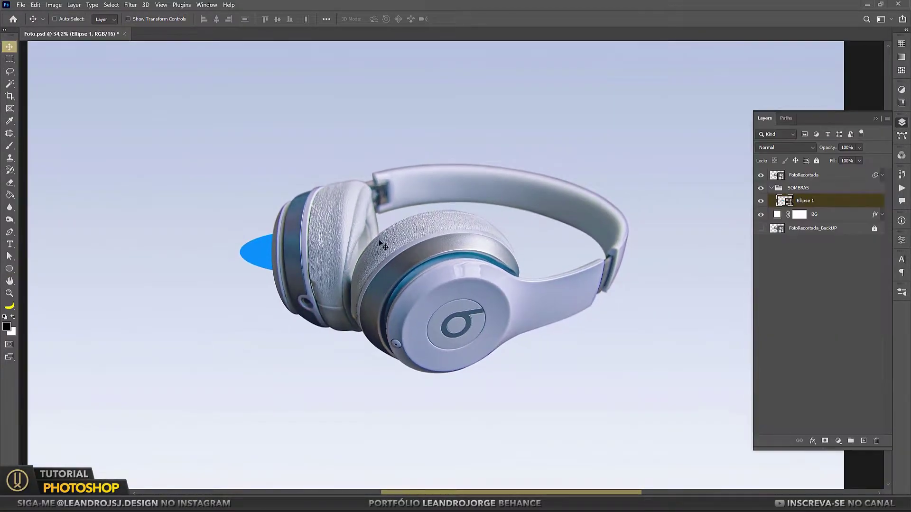
{"action": "left_click_drag", "start_coordinate": [344, 223], "coordinate": [375, 282]}
Set FotoRecortada to 50% opacity and enlarge Ellipse 1 under the left earcup.
{"action": "left_click", "coordinate": [804, 175]}
{"action": "key", "text": "5"}
{"action": "left_click", "coordinate": [805, 201]}
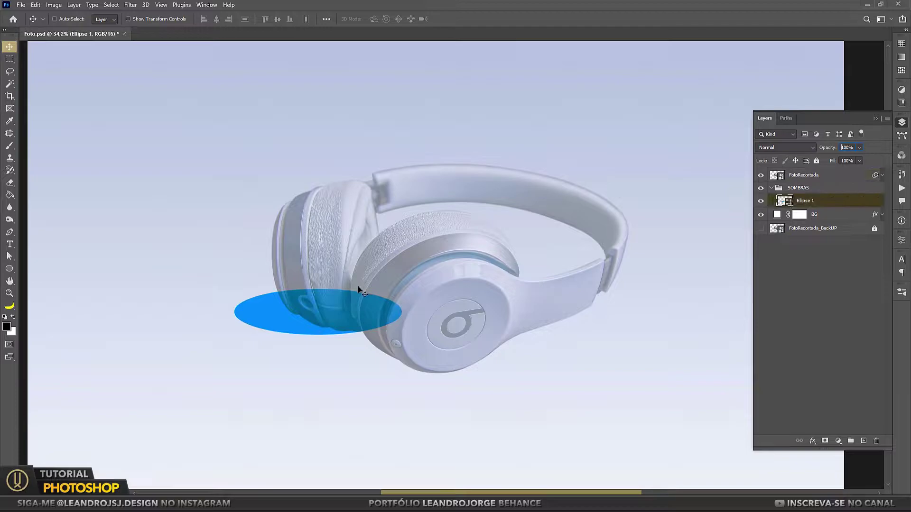
{"action": "key", "text": "ctrl+t"}
{"action": "left_click_drag", "start_coordinate": [230, 299], "coordinate": [213, 290]}
{"action": "key", "text": "Return"}
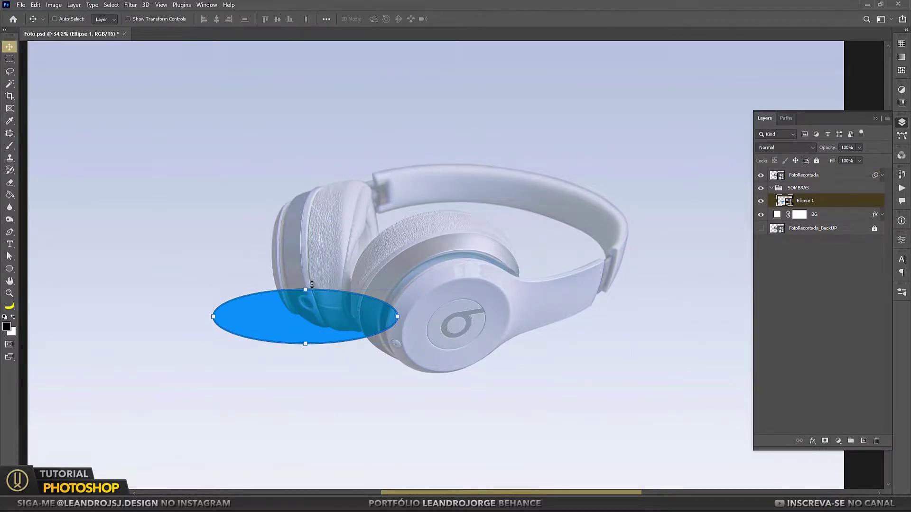
Duplicate the ellipse under the right earcup and make it slightly narrower and taller.
{"action": "left_click_drag", "start_coordinate": [297, 321], "coordinate": [412, 369]}
{"action": "key", "text": "ctrl+t"}
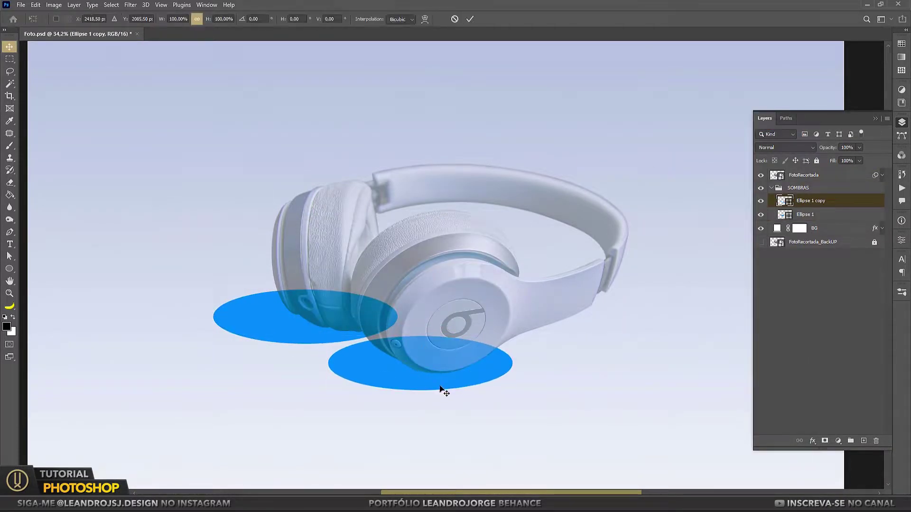
{"action": "mouse_move", "coordinate": [513, 363]}
{"action": "left_mouse_down"}
{"action": "mouse_move", "coordinate": [482, 361]}
{"action": "mouse_move", "coordinate": [496, 362]}
{"action": "left_mouse_up"}
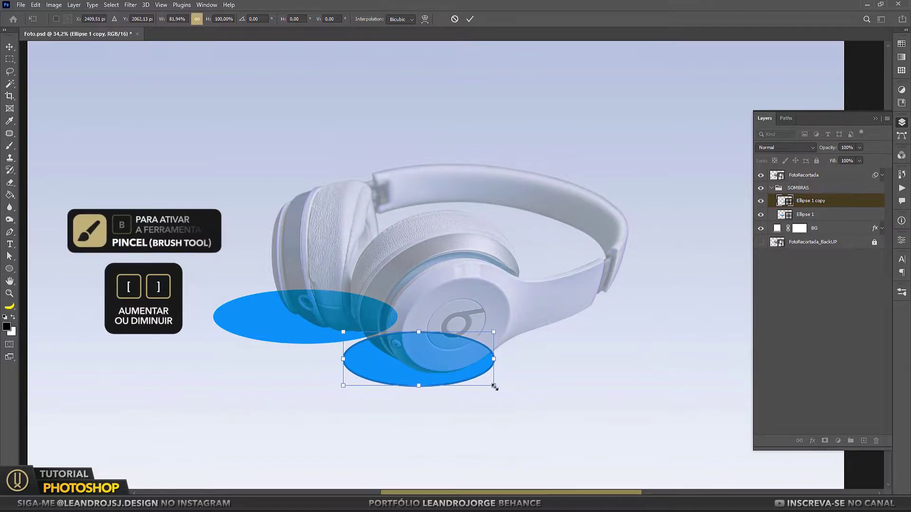
{"action": "left_click_drag", "start_coordinate": [419, 387], "coordinate": [423, 389]}
{"action": "key", "text": "Return"}
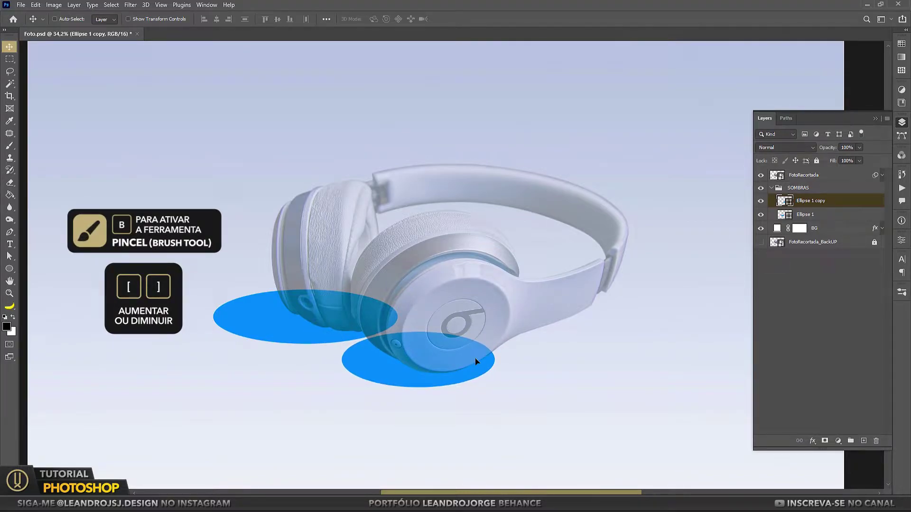
Rename the ellipse copy to Sombra02 and add a new layer named Sombras3.
{"action": "left_click", "coordinate": [800, 216]}
{"action": "type", "text": "Sombra01"}
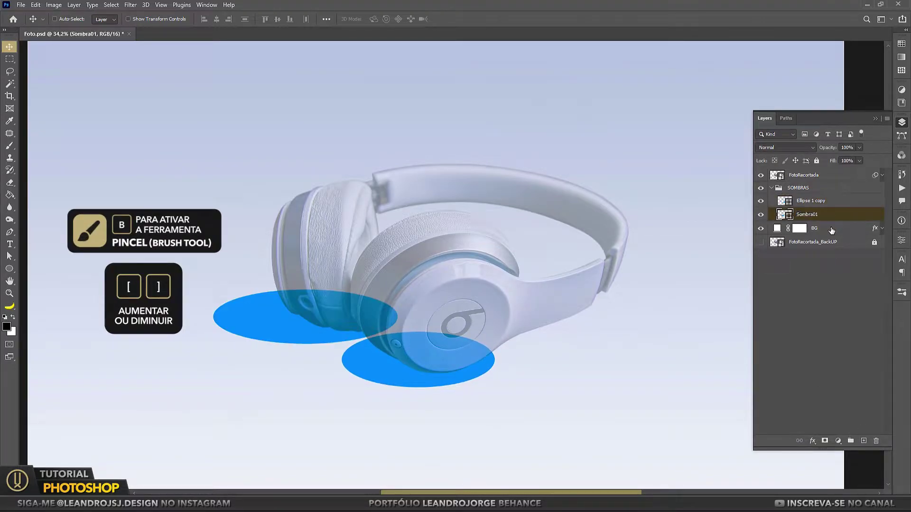
{"action": "double_click", "coordinate": [807, 201]}
{"action": "type", "text": "Sombra02"}
{"action": "left_click", "coordinate": [863, 441]}
{"action": "double_click", "coordinate": [807, 201]}
{"action": "type", "text": "Sombras3"}
{"action": "key", "text": "Return"}
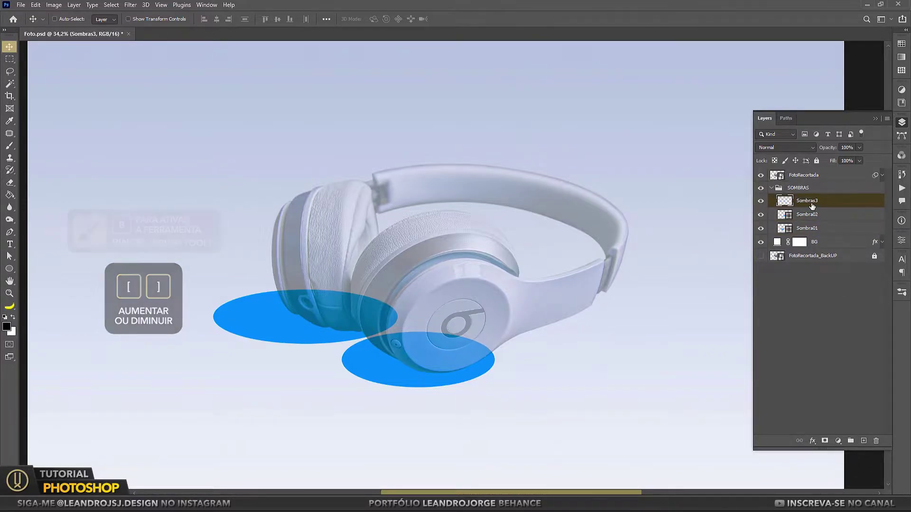
{"action": "key", "text": "p"}
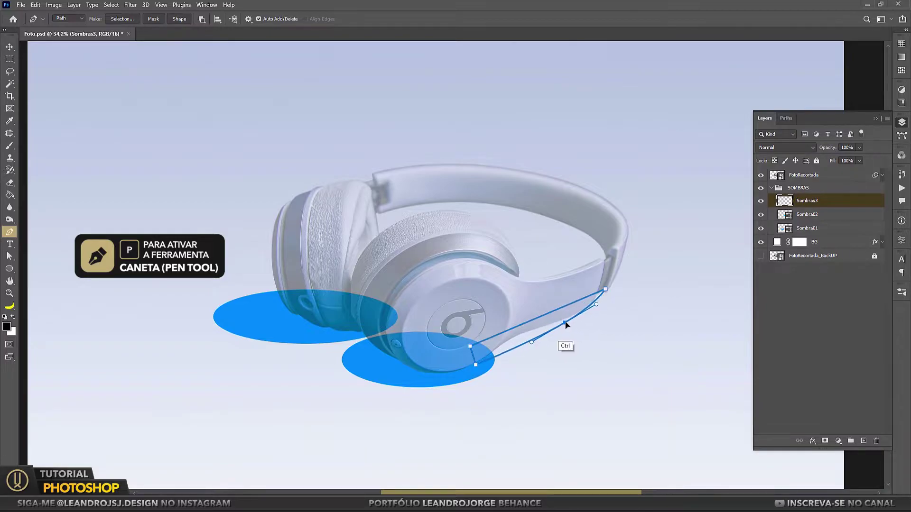
Fill a pen path under the lower headband with flat yellow, then deselect and add a new layer.
{"action": "mouse_move", "coordinate": [544, 328]}
{"action": "left_mouse_down"}
{"action": "mouse_move", "coordinate": [564, 323]}
{"action": "mouse_move", "coordinate": [531, 350]}
{"action": "left_mouse_up"}
{"action": "key", "text": "ctrl+Return"}
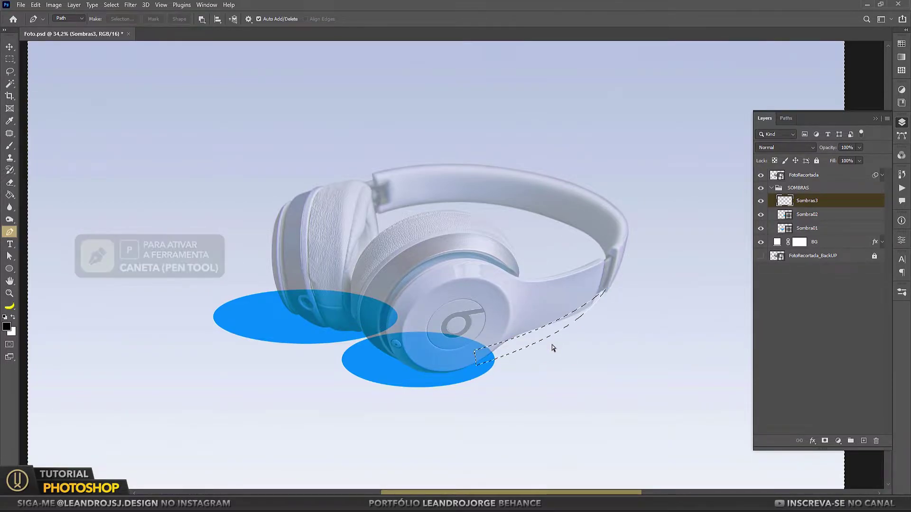
{"action": "left_click", "coordinate": [7, 326]}
{"action": "key", "text": "alt+BackSpace"}
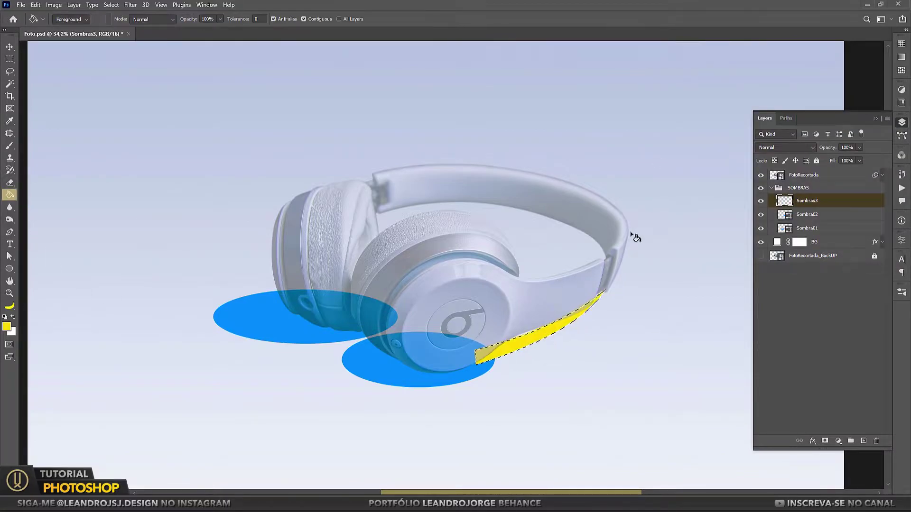
{"action": "key", "text": "m"}
{"action": "key", "text": "ctrl+d"}
{"action": "key", "text": "ctrl+shift+alt+n"}
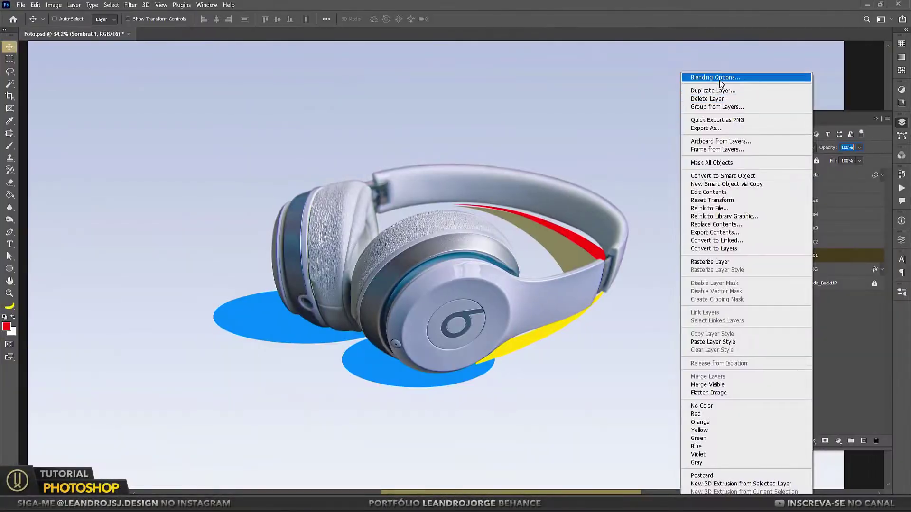
Apply the black Color Overlay and paste that layer style onto the other shadow layers.
{"action": "key", "text": "Return"}
{"action": "right_click", "coordinate": [807, 256]}
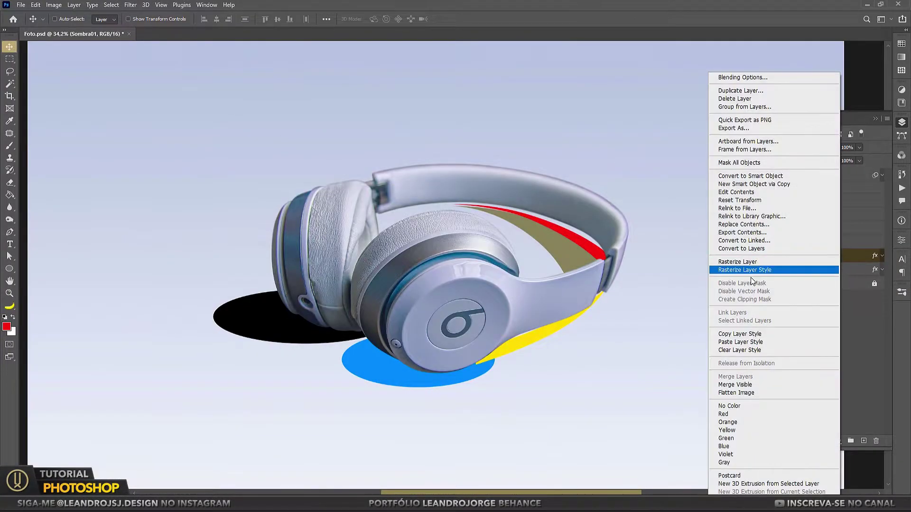
{"action": "key", "text": "Escape"}
{"action": "left_click", "coordinate": [821, 243]}
{"action": "left_click", "coordinate": [807, 201], "text": "shift"}
{"action": "right_click", "coordinate": [811, 202]}
{"action": "left_click", "coordinate": [711, 270]}
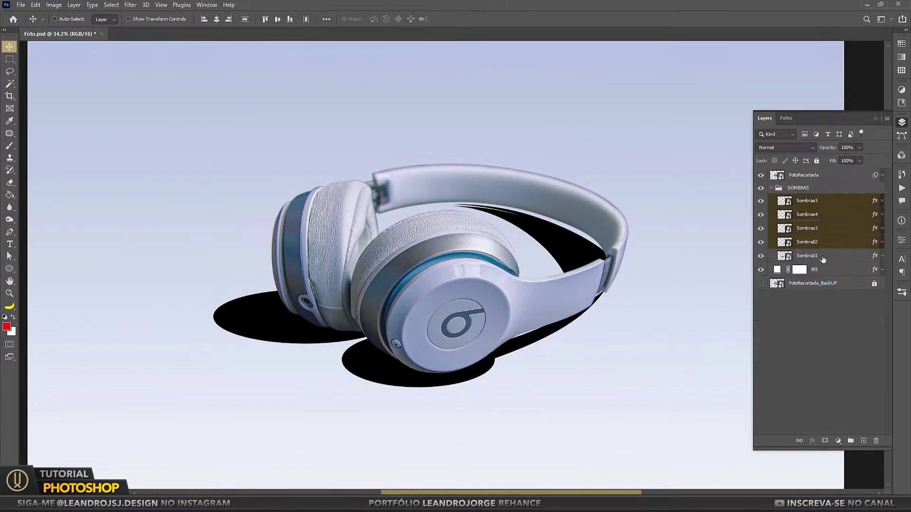
Gaussian-blur Sombra01 by 75.5 px and Sombra02 by 130 px.
{"action": "left_click", "coordinate": [824, 256]}
{"action": "left_click", "coordinate": [131, 5]}
{"action": "left_click", "coordinate": [152, 16]}
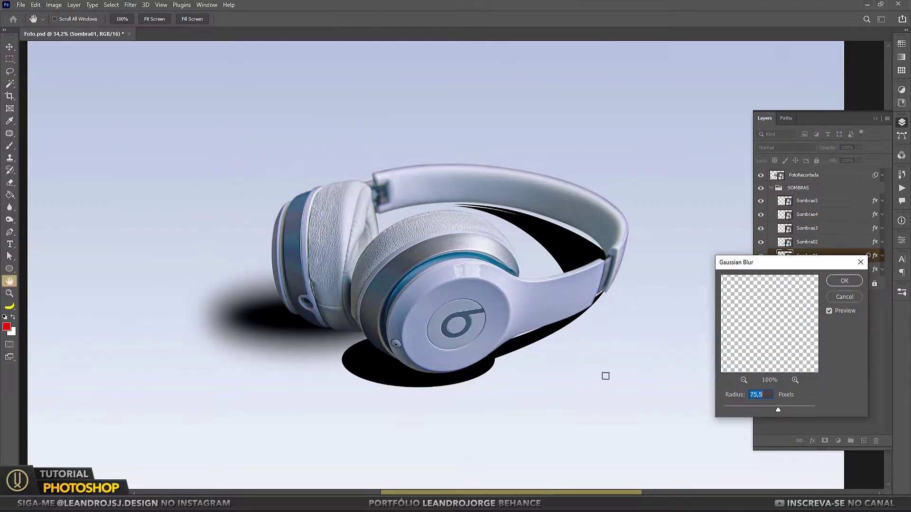
{"action": "key", "text": "Return"}
{"action": "left_click", "coordinate": [762, 245]}
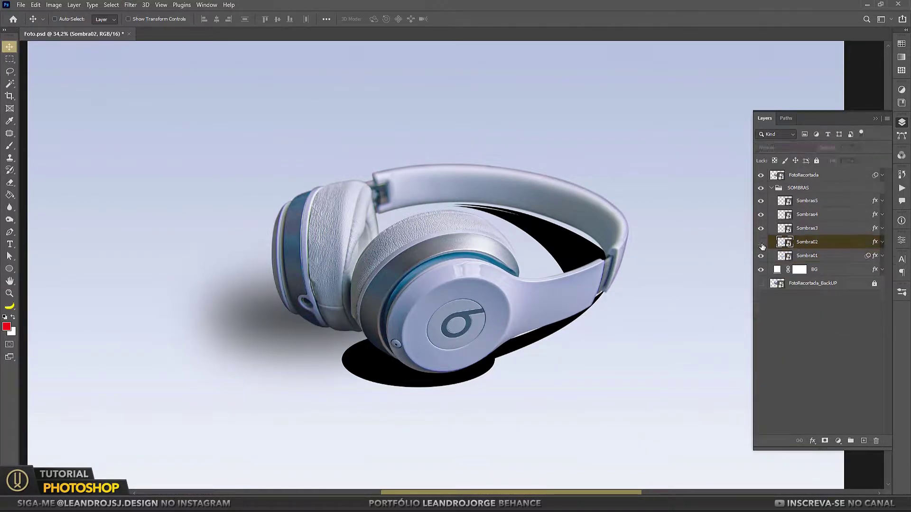
{"action": "left_click", "coordinate": [131, 5]}
{"action": "left_click", "coordinate": [288, 161]}
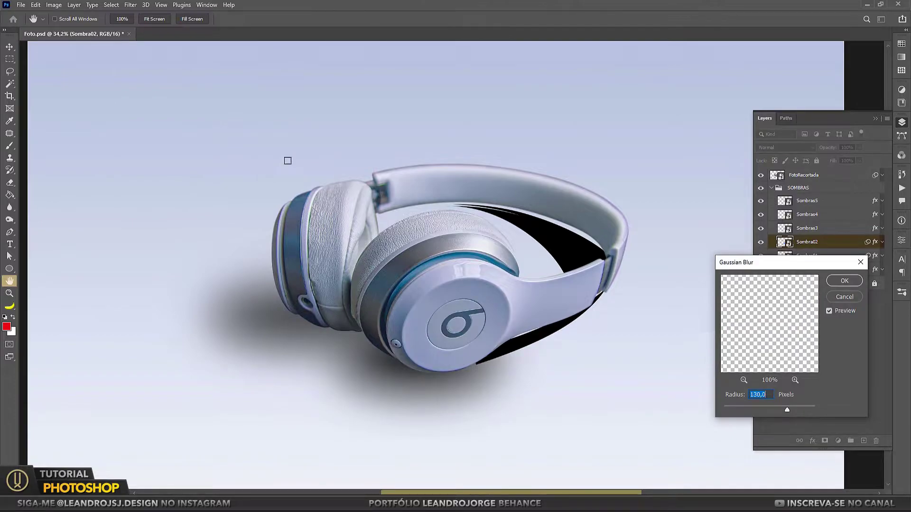
{"action": "key", "text": "Return"}
Raise Sombra01's Gaussian blur radius to 160 px.
{"action": "left_click", "coordinate": [806, 255]}
{"action": "key", "text": "ctrl+alt+f"}
{"action": "type", "text": "160"}
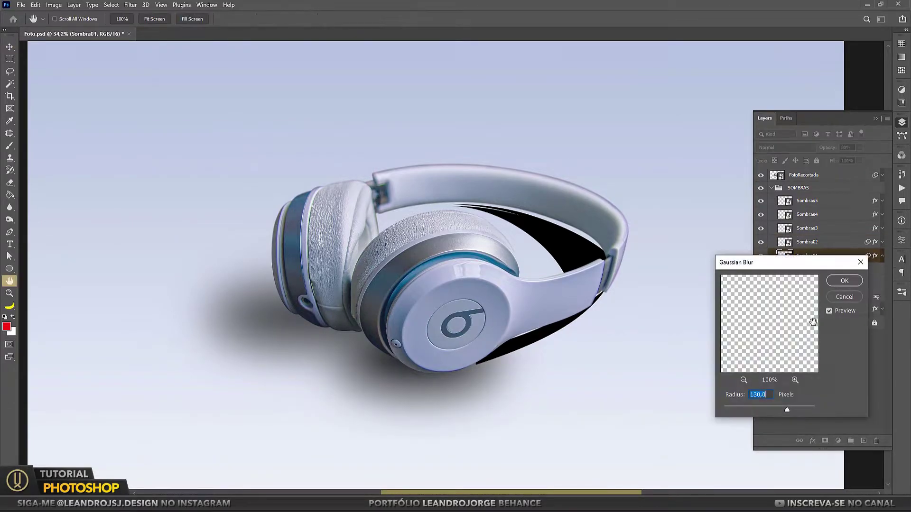
{"action": "key", "text": "Return"}
{"action": "left_click", "coordinate": [835, 242]}
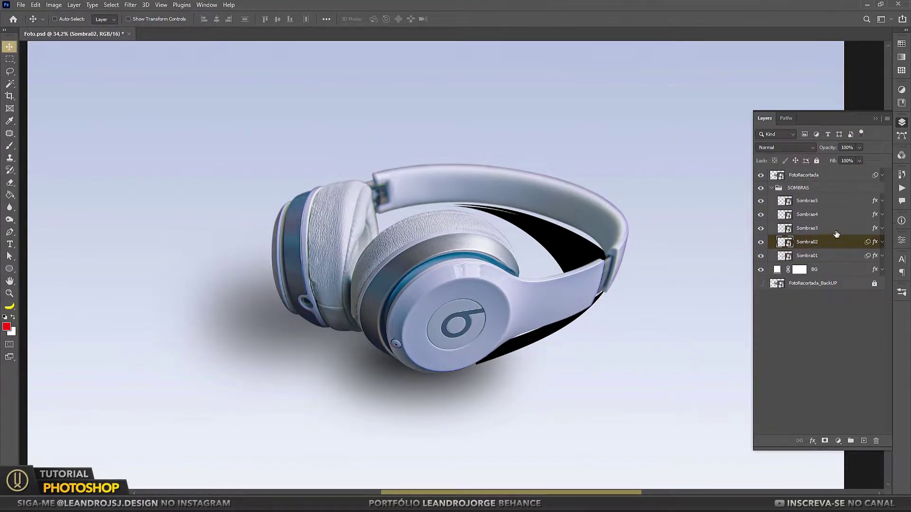
{"action": "left_click", "coordinate": [846, 150]}
{"action": "type", "text": "70"}
Gaussian-blur the Sombras3 and Sombras4 headband shadows.
{"action": "left_click", "coordinate": [806, 228]}
{"action": "left_click", "coordinate": [131, 5]}
{"action": "left_click", "coordinate": [270, 170]}
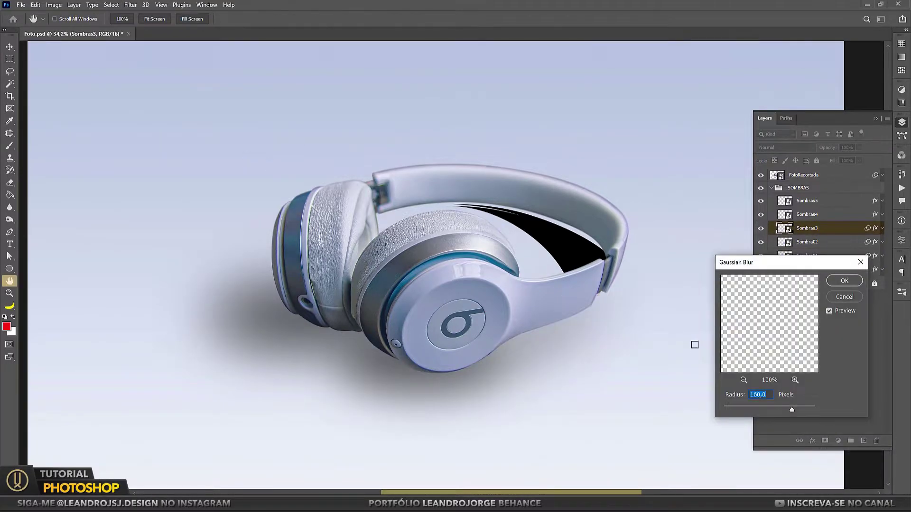
{"action": "left_click", "coordinate": [844, 280]}
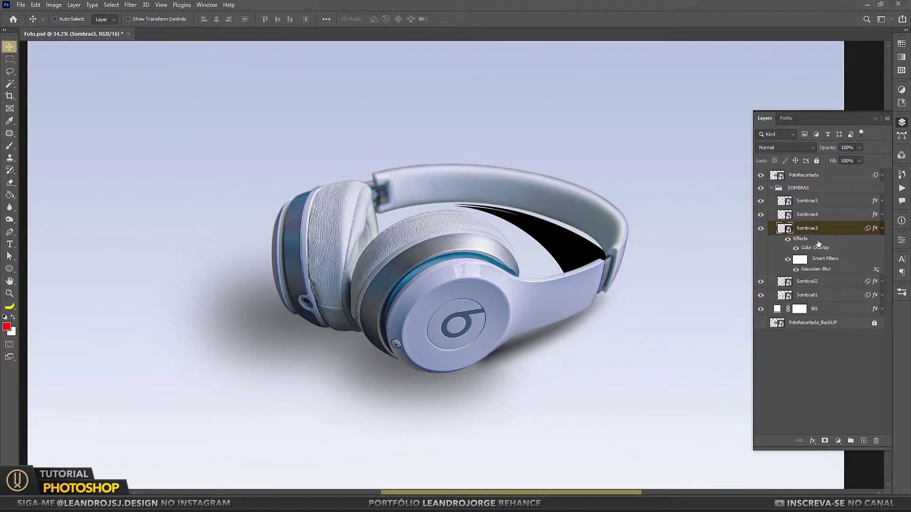
{"action": "left_click", "coordinate": [805, 214]}
{"action": "left_click", "coordinate": [130, 4]}
{"action": "left_click", "coordinate": [323, 167]}
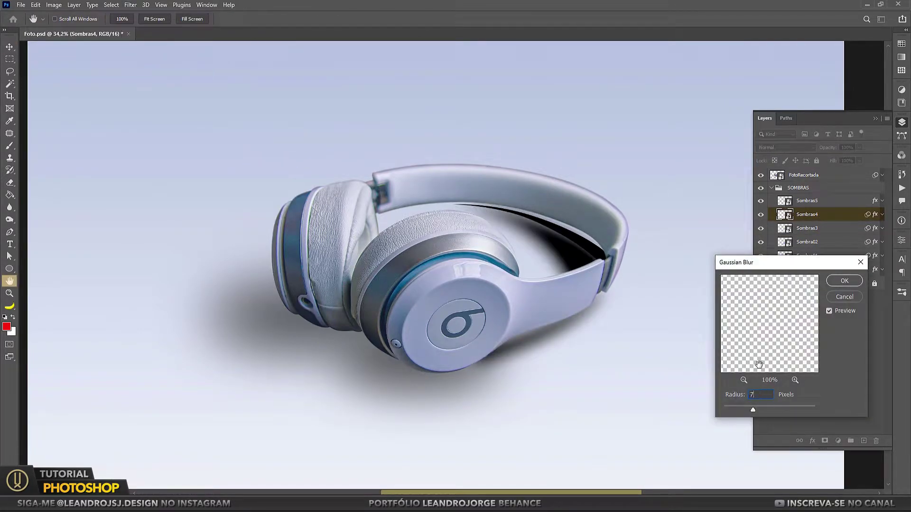
{"action": "left_click", "coordinate": [845, 281]}
Gaussian-blur Sombras5 by 30 px, then select it together with Sombras4.
{"action": "left_click", "coordinate": [808, 201]}
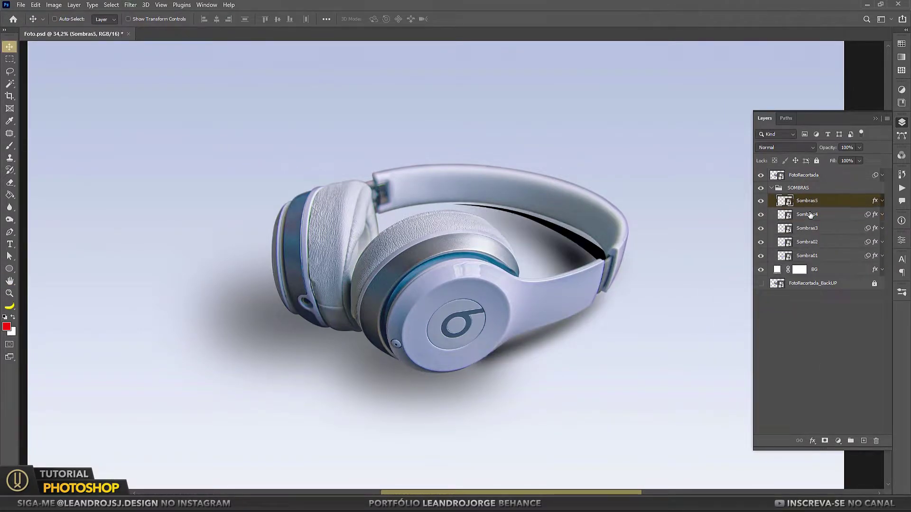
{"action": "left_click", "coordinate": [760, 201]}
{"action": "left_click", "coordinate": [131, 5]}
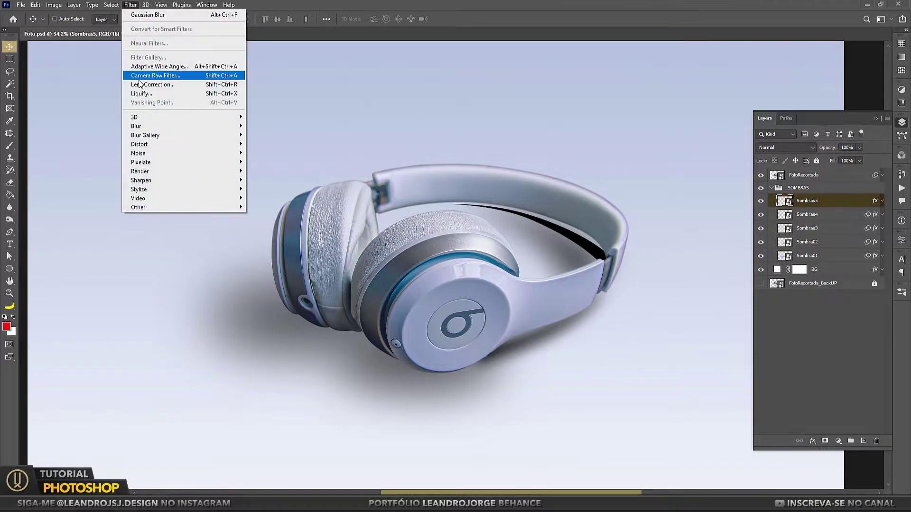
{"action": "left_click", "coordinate": [275, 163]}
{"action": "type", "text": "30"}
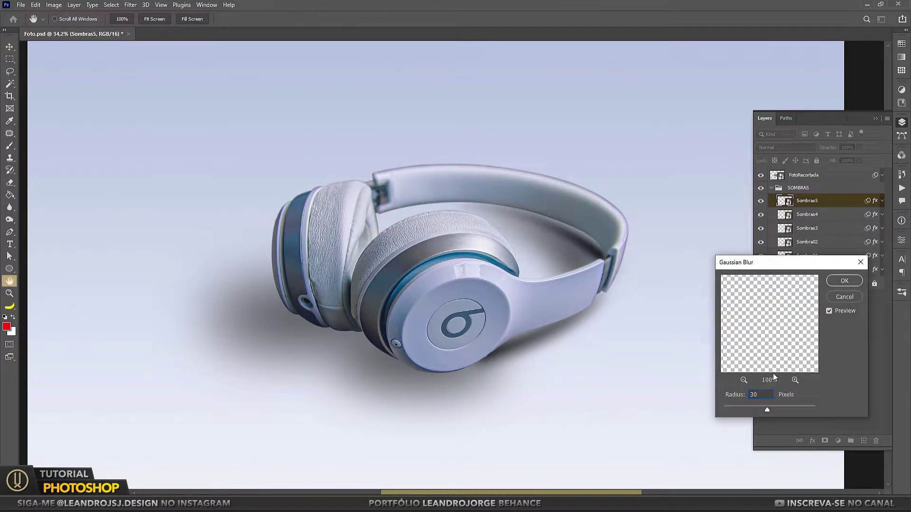
{"action": "left_click", "coordinate": [847, 281]}
{"action": "left_click", "coordinate": [882, 201]}
{"action": "left_click", "coordinate": [806, 215], "text": "shift"}
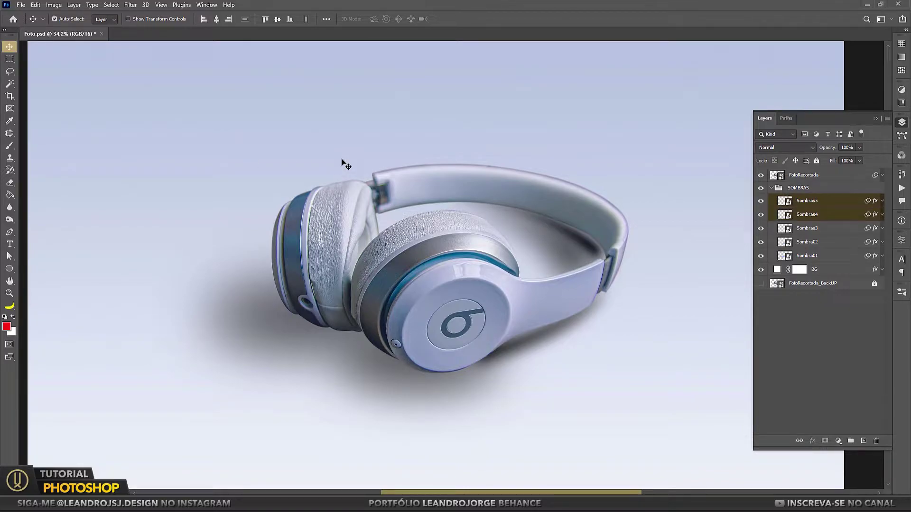
Nudge the headband shadows and enlarge the Sombra02 ellipse beneath the front earcup.
{"action": "left_click_drag", "start_coordinate": [532, 303], "coordinate": [518, 328]}
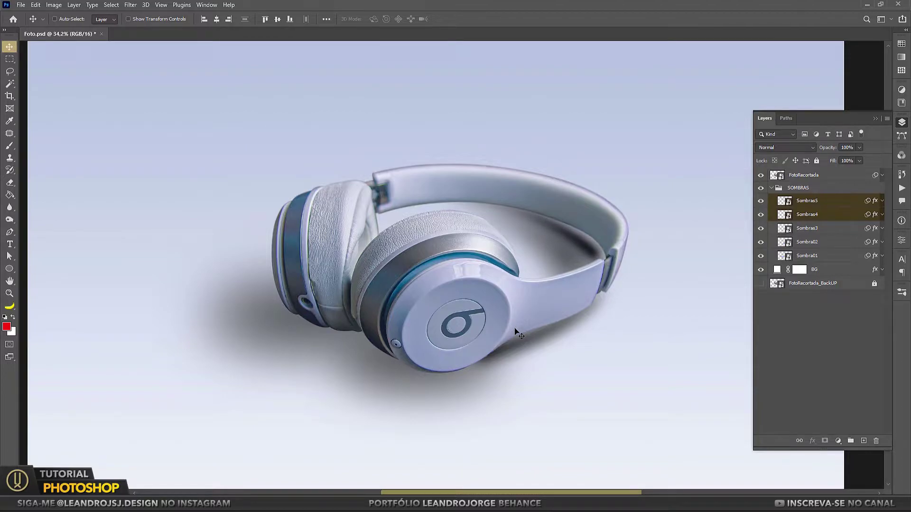
{"action": "left_click", "coordinate": [807, 228]}
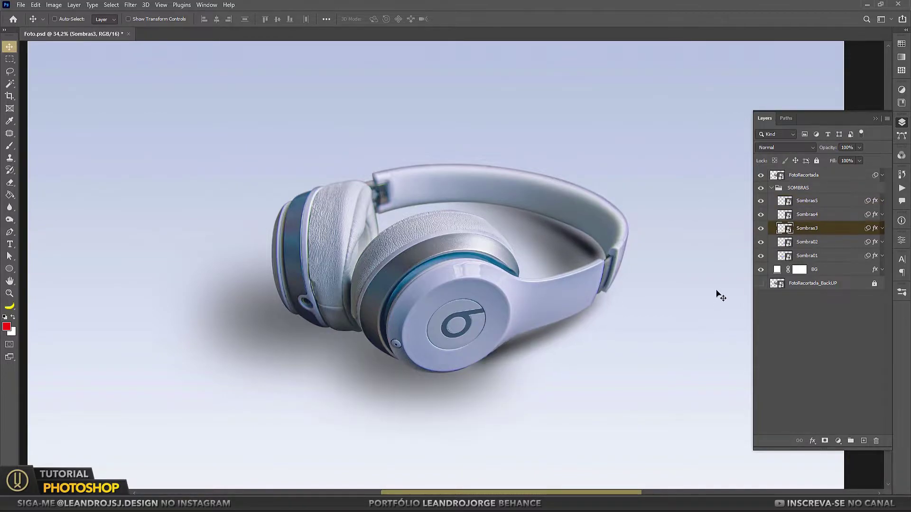
{"action": "left_click", "coordinate": [806, 242]}
{"action": "key", "text": "ctrl+t"}
{"action": "left_click_drag", "start_coordinate": [489, 418], "coordinate": [489, 391]}
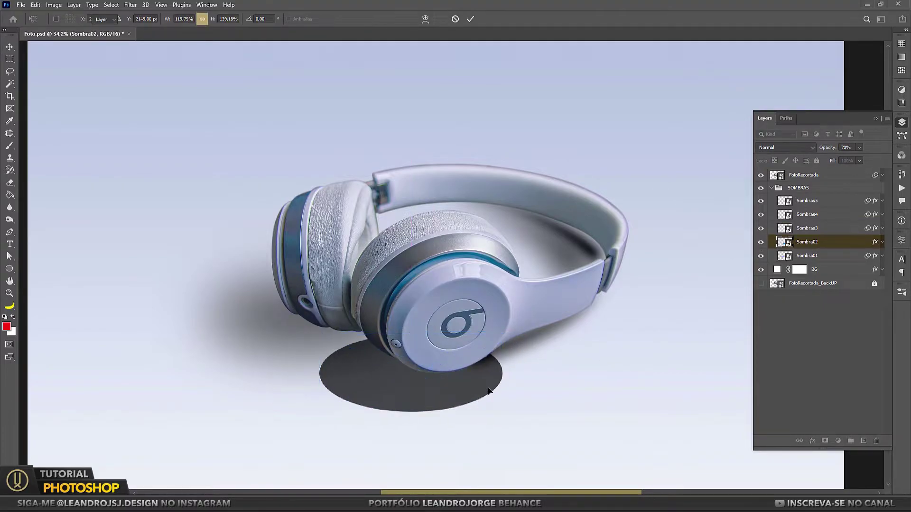
{"action": "key", "text": "Return"}
Mask Sombra02 and set up a black 800 px brush at 10% flow.
{"action": "left_click", "coordinate": [825, 441]}
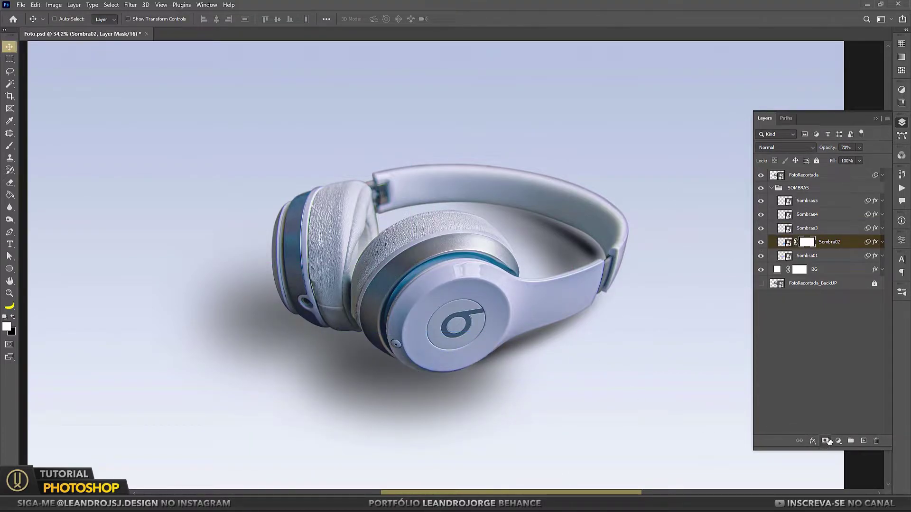
{"action": "key", "text": "b"}
{"action": "key", "text": "bracketright"}
{"action": "key", "text": "bracketright"}
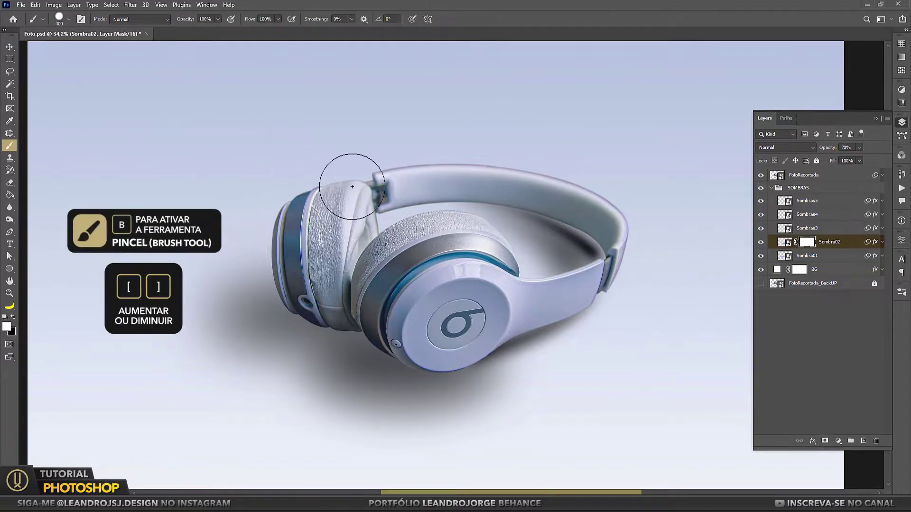
{"action": "key", "text": "bracketright"}
{"action": "key", "text": "bracketright"}
{"action": "key", "text": "bracketright"}
{"action": "left_click", "coordinate": [265, 19]}
{"action": "type", "text": "10"}
{"action": "key", "text": "Return"}
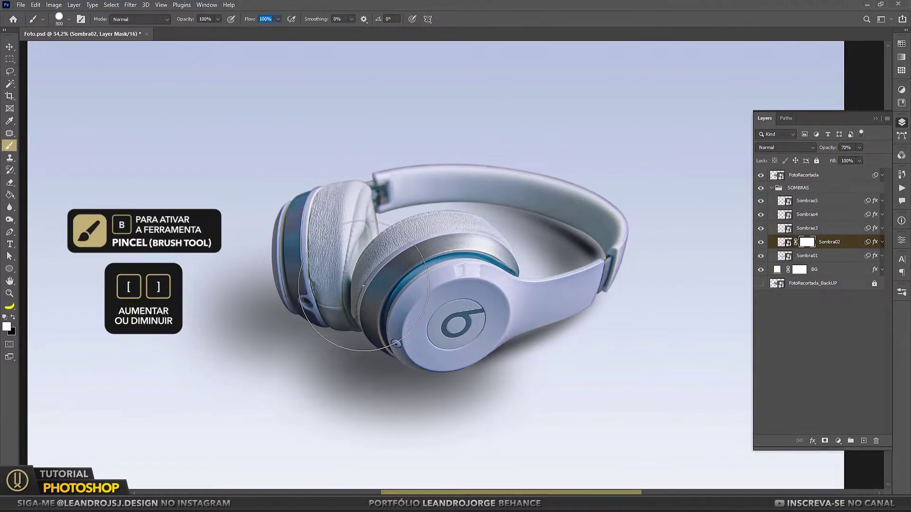
{"action": "key", "text": "x"}
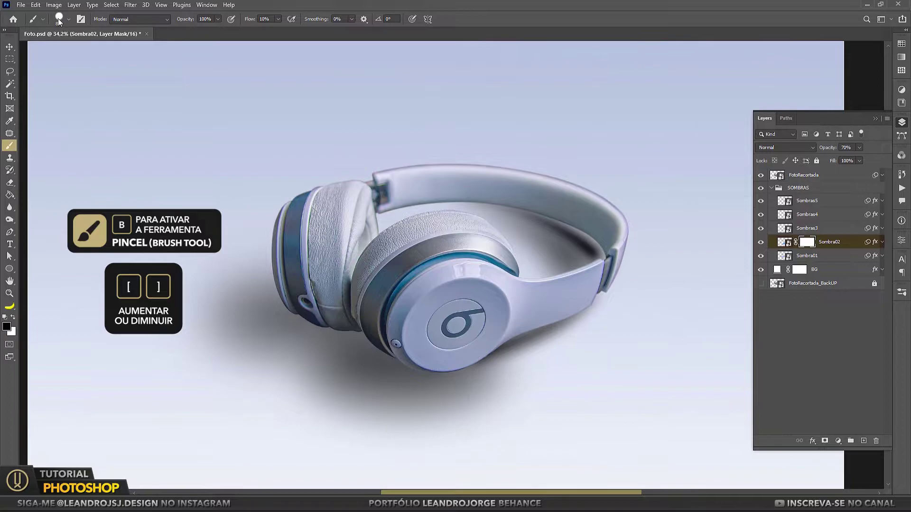
Fade the shadow below the front earcup with a 600 px spatter brush.
{"action": "left_click", "coordinate": [58, 18]}
{"action": "left_click", "coordinate": [48, 162]}
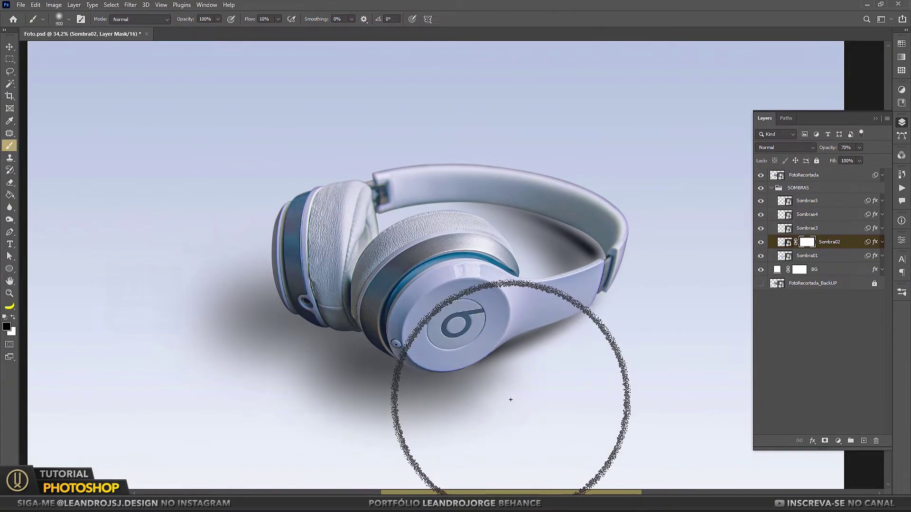
{"action": "key", "text": "bracketleft"}
{"action": "key", "text": "bracketleft"}
{"action": "key", "text": "bracketleft"}
{"action": "key", "text": "bracketright"}
{"action": "key", "text": "bracketright"}
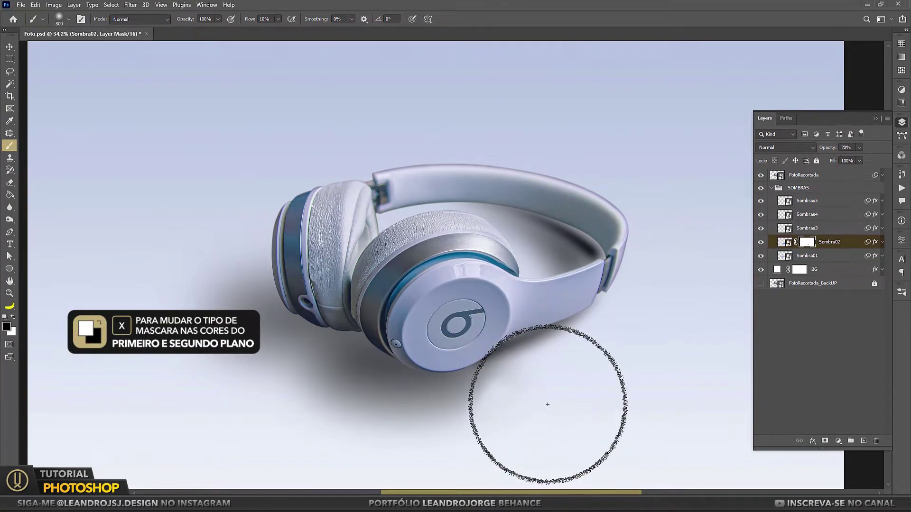
{"action": "left_click_drag", "start_coordinate": [547, 404], "coordinate": [464, 420]}
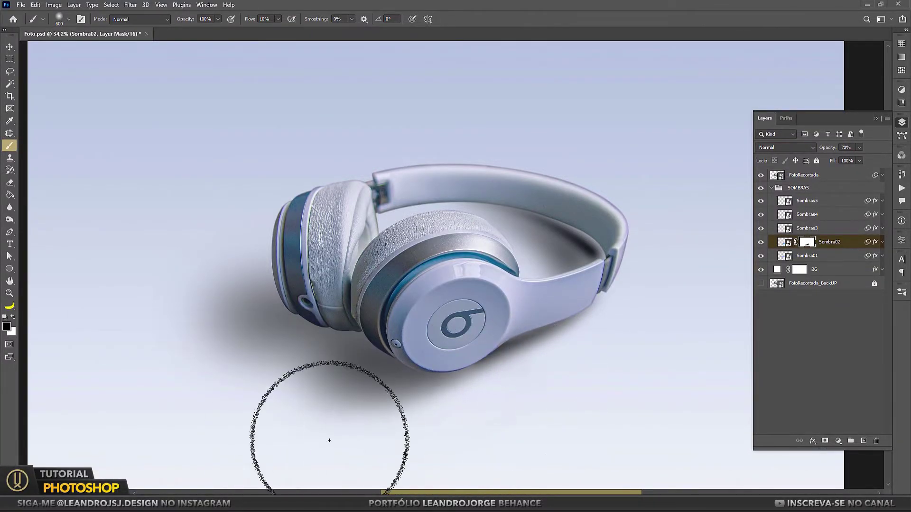
Add a layer mask to Sombra01 and paint part of it away.
{"action": "double_click", "coordinate": [813, 257]}
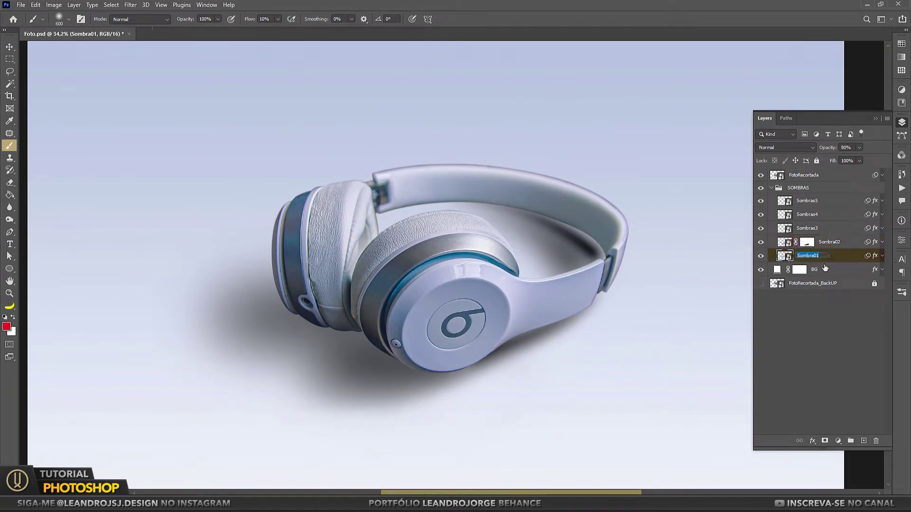
{"action": "left_click", "coordinate": [825, 441]}
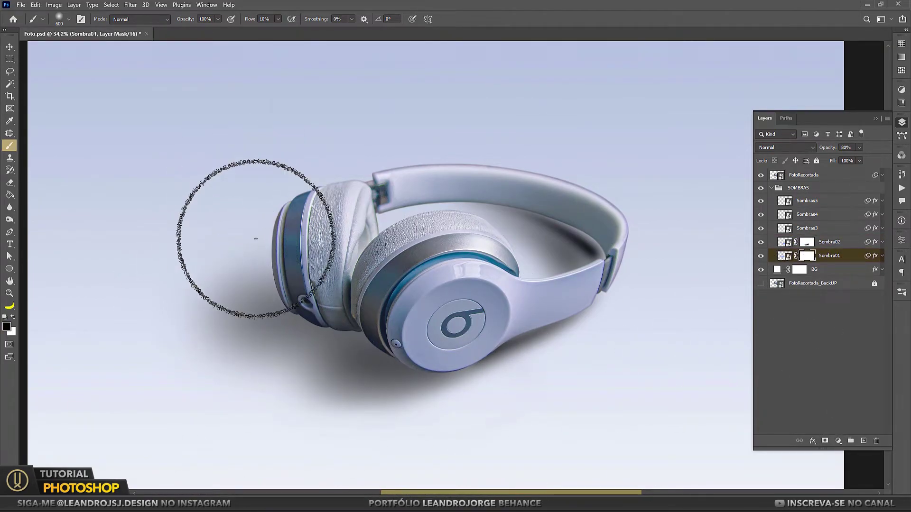
{"action": "mouse_move", "coordinate": [261, 240]}
{"action": "left_mouse_down"}
{"action": "mouse_move", "coordinate": [236, 263]}
{"action": "mouse_move", "coordinate": [230, 381]}
{"action": "left_mouse_up"}
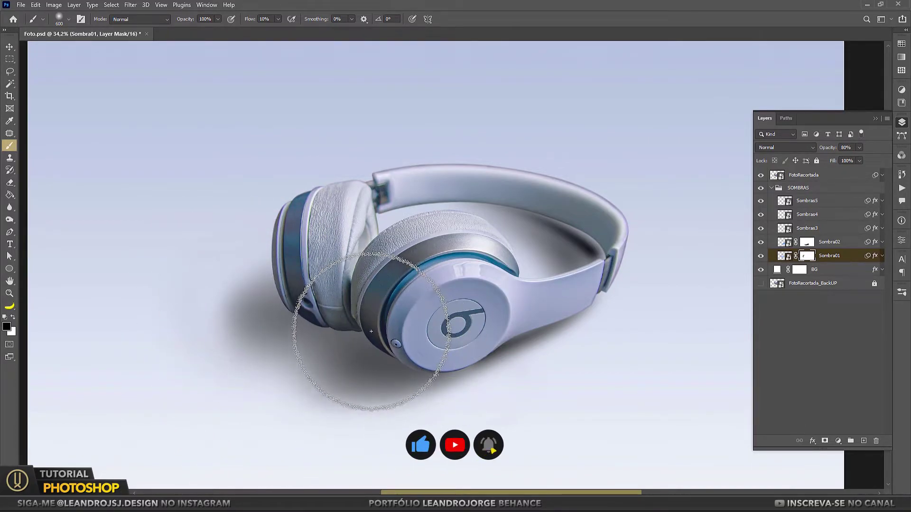
{"action": "key", "text": "v"}
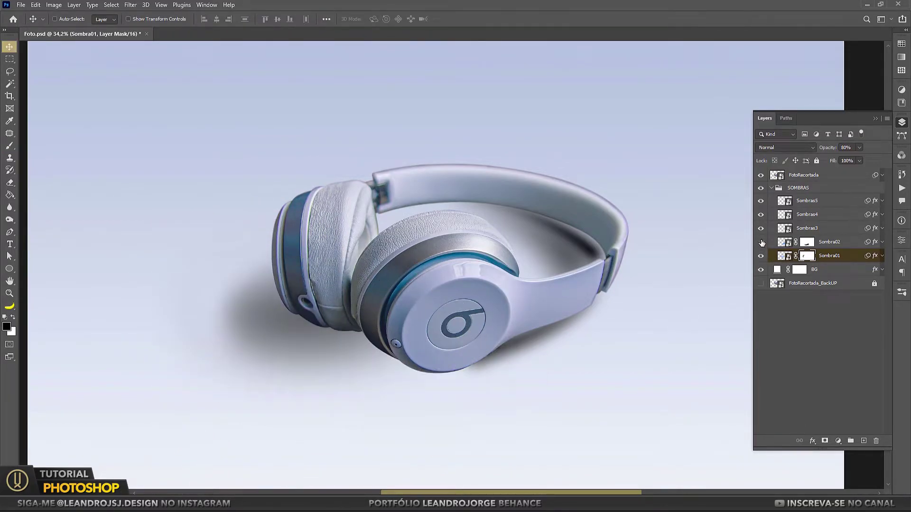
Reorder and rename the Sombra layers, then duplicate Sombra01 as Sombra-de-CONTATO1.
{"action": "left_click_drag", "start_coordinate": [778, 243], "coordinate": [839, 263]}
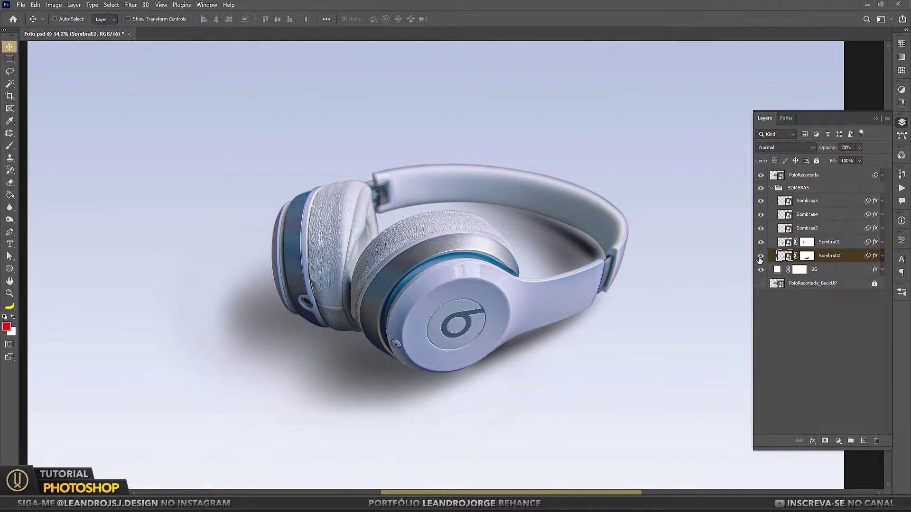
{"action": "type", "text": "01"}
{"action": "left_click", "coordinate": [845, 244]}
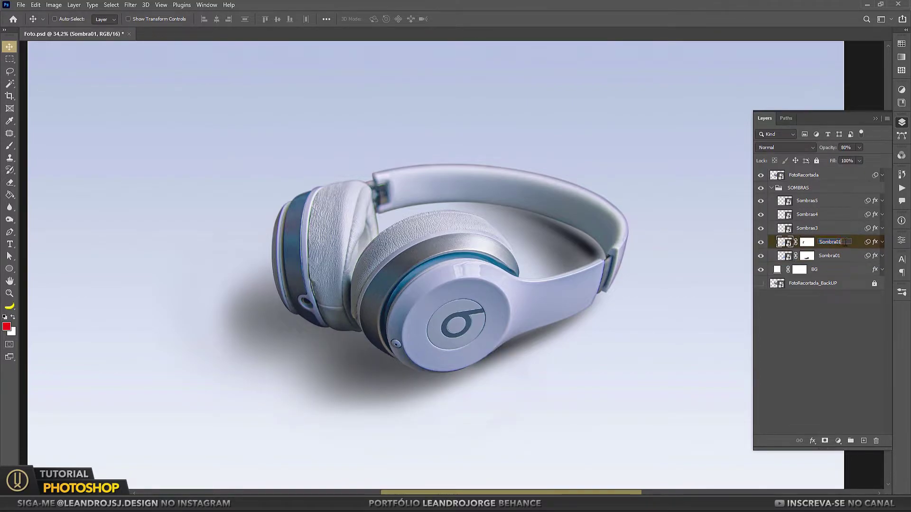
{"action": "left_click", "coordinate": [845, 255]}
{"action": "right_click", "coordinate": [828, 256]}
{"action": "left_click", "coordinate": [760, 98]}
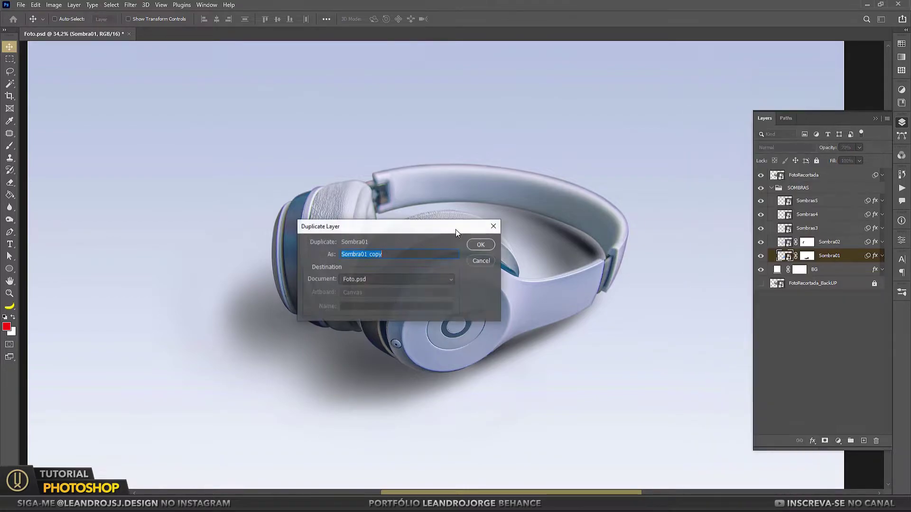
{"action": "left_click", "coordinate": [359, 254]}
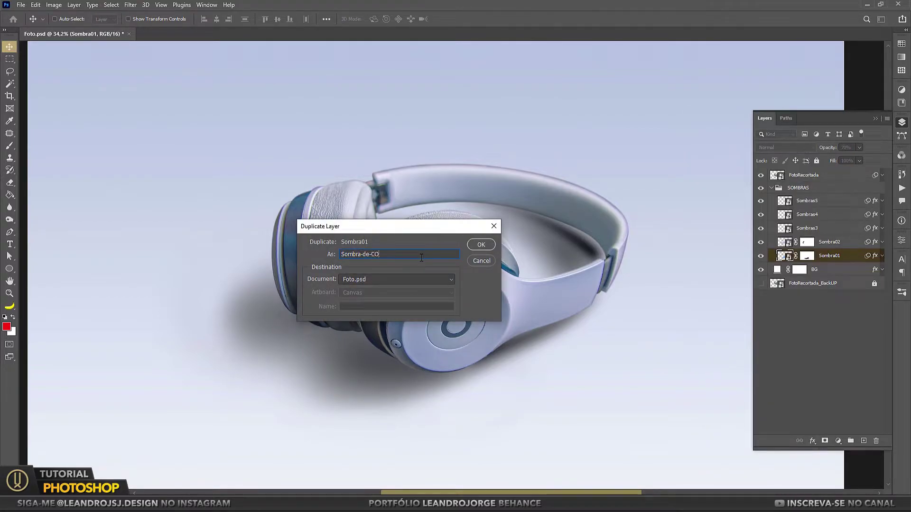
{"action": "key", "text": "Return"}
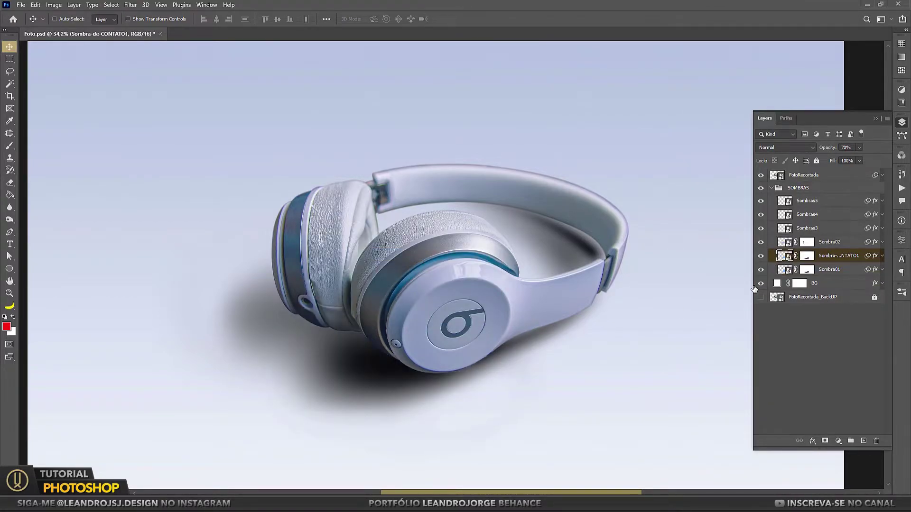
Delete Sombra-de-CONTATO1's mask, set it to 100% opacity and confirm its Gaussian Blur.
{"action": "left_click_drag", "start_coordinate": [811, 256], "coordinate": [876, 441]}
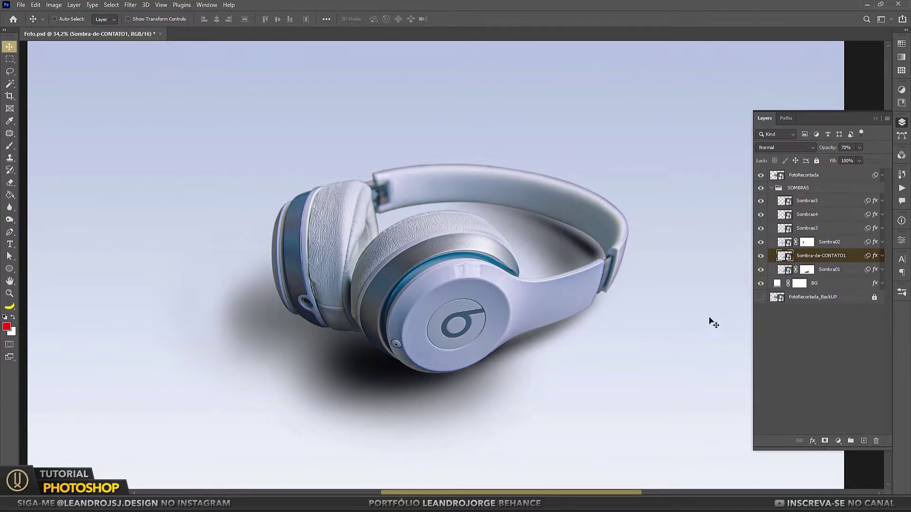
{"action": "type", "text": "100"}
{"action": "left_click", "coordinate": [882, 255]}
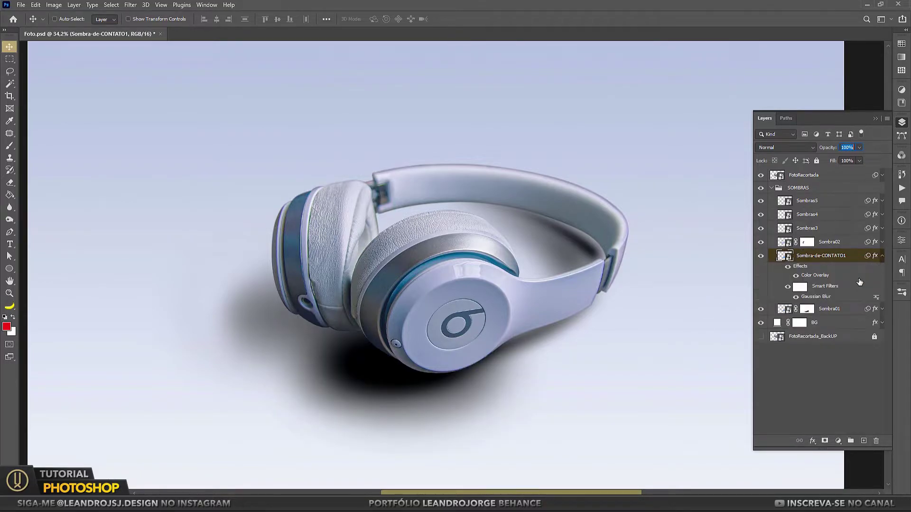
{"action": "double_click", "coordinate": [816, 297]}
{"action": "key", "text": "Return"}
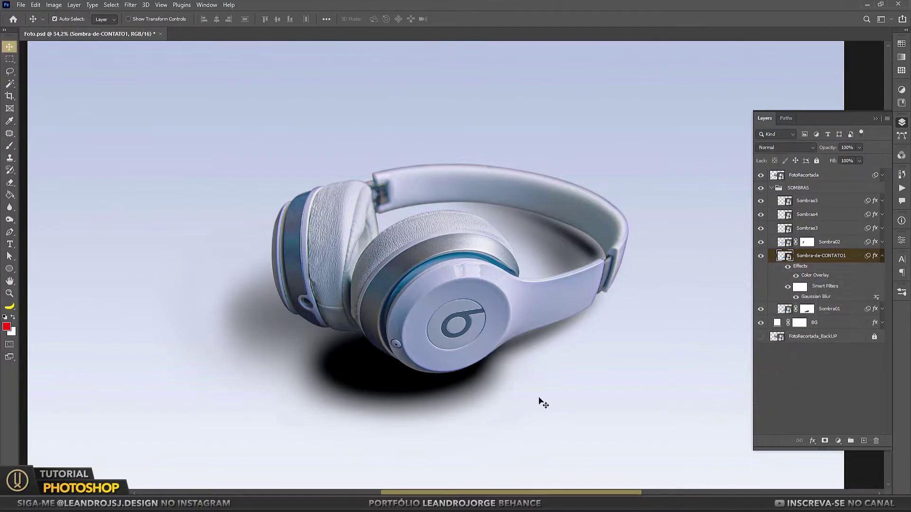
Shrink the contact shadow and move it right beneath the front earcup.
{"action": "key", "text": "ctrl+t"}
{"action": "left_click_drag", "start_coordinate": [497, 335], "coordinate": [456, 354]}
{"action": "key", "text": "Return"}
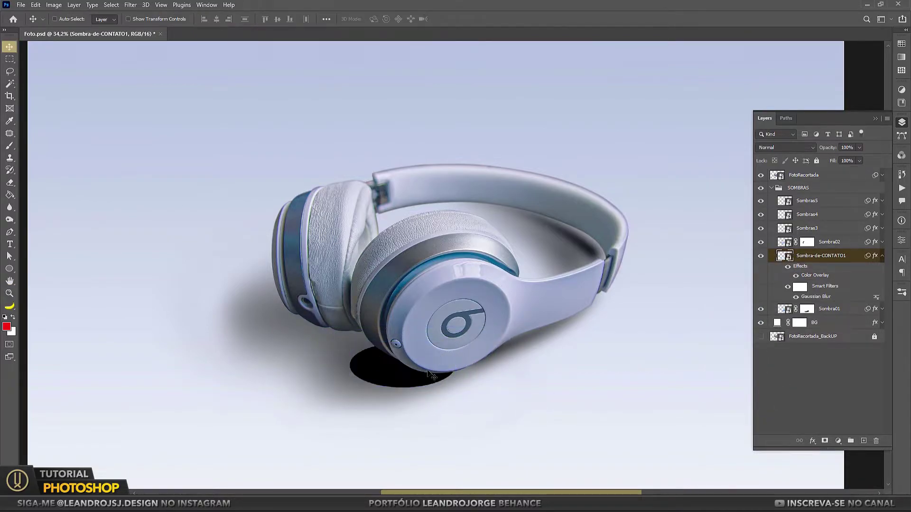
{"action": "left_click_drag", "start_coordinate": [395, 363], "coordinate": [405, 368]}
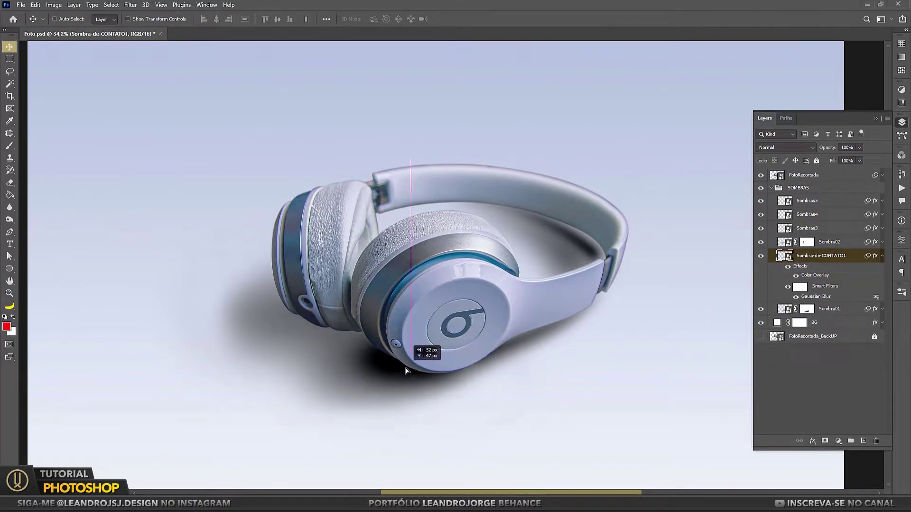
{"action": "left_click", "coordinate": [882, 255]}
Duplicate Sombra02 as Sombra-de-CONTATO2 and delete the copy's mask.
{"action": "left_click", "coordinate": [761, 256]}
{"action": "left_click", "coordinate": [761, 256]}
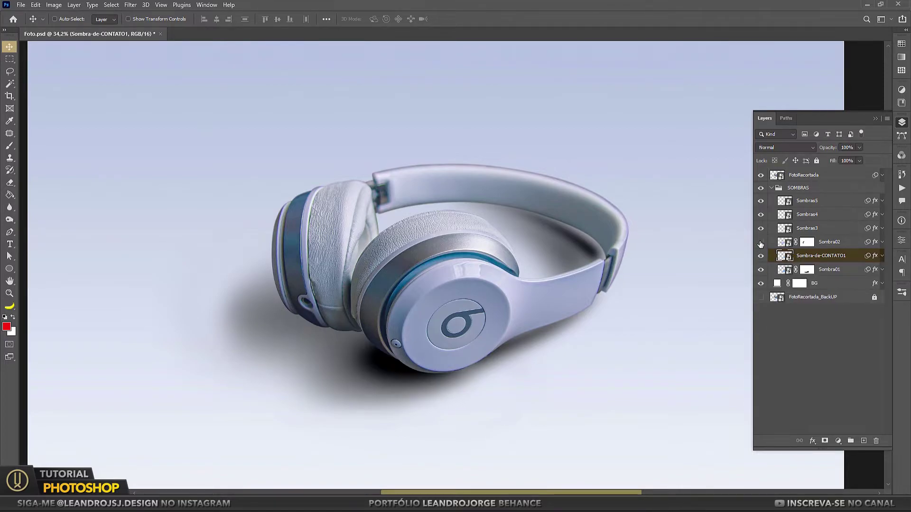
{"action": "left_click", "coordinate": [838, 242]}
{"action": "right_click", "coordinate": [839, 243]}
{"action": "left_click", "coordinate": [723, 93]}
{"action": "key", "text": "Return"}
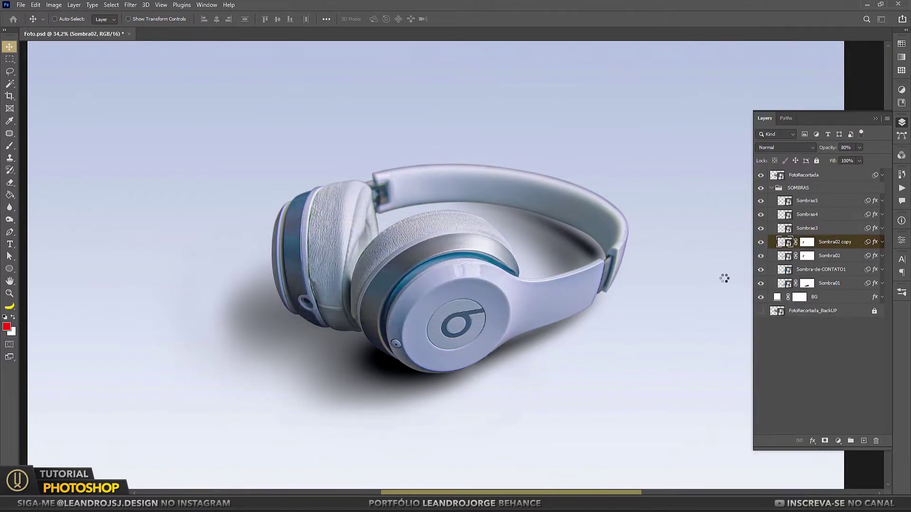
{"action": "left_click", "coordinate": [761, 243]}
{"action": "left_click_drag", "start_coordinate": [796, 243], "coordinate": [877, 440]}
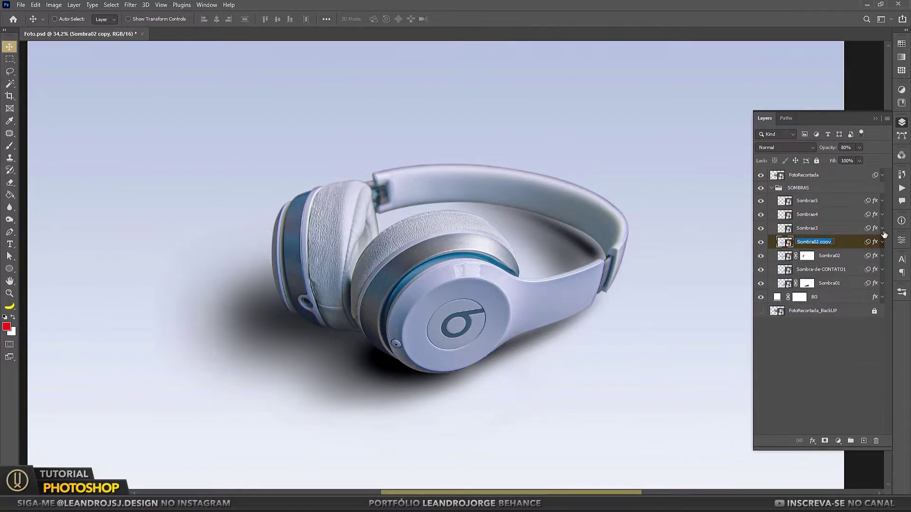
{"action": "type", "text": "2"}
{"action": "key", "text": "Return"}
Label both contact shadows yellow, and Sombra01, Sombra02 and Sombras5–Sombras3 red.
{"action": "left_click", "coordinate": [821, 270], "text": "ctrl"}
{"action": "right_click", "coordinate": [761, 243]}
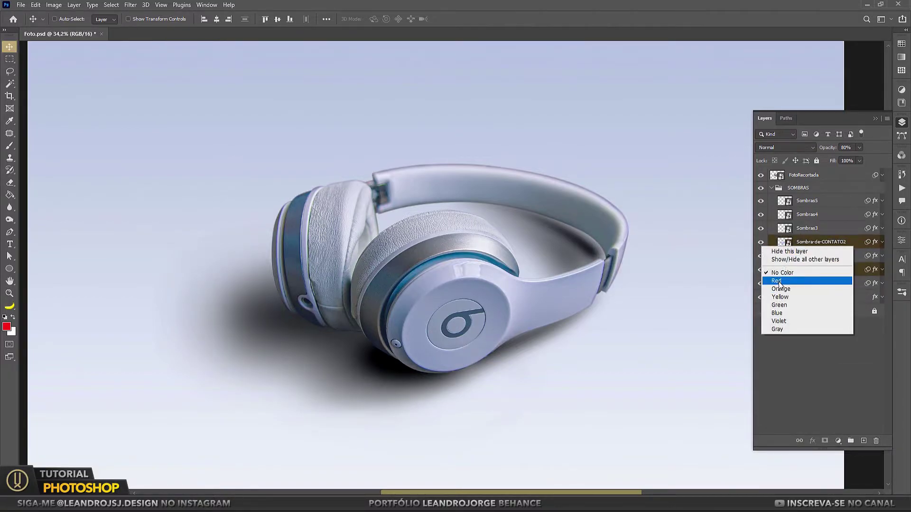
{"action": "left_click", "coordinate": [783, 305]}
{"action": "left_click", "coordinate": [830, 257]}
{"action": "left_click", "coordinate": [829, 283], "text": "ctrl"}
{"action": "right_click", "coordinate": [761, 256]}
{"action": "left_click", "coordinate": [778, 284]}
{"action": "left_click", "coordinate": [806, 229], "text": "shift"}
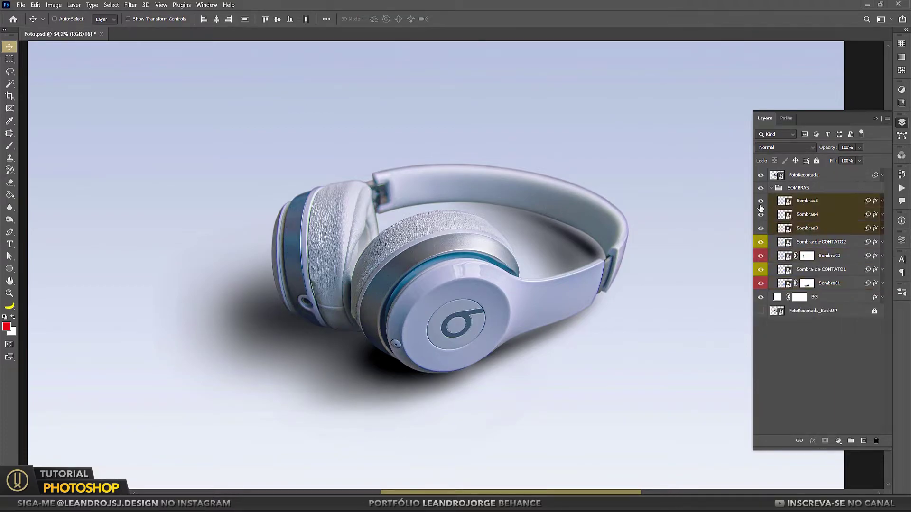
{"action": "right_click", "coordinate": [761, 201]}
{"action": "left_click", "coordinate": [781, 238]}
Set Sombra-de-CONTATO2 to 100% opacity and confirm its Gaussian Blur settings.
{"action": "left_click", "coordinate": [830, 256]}
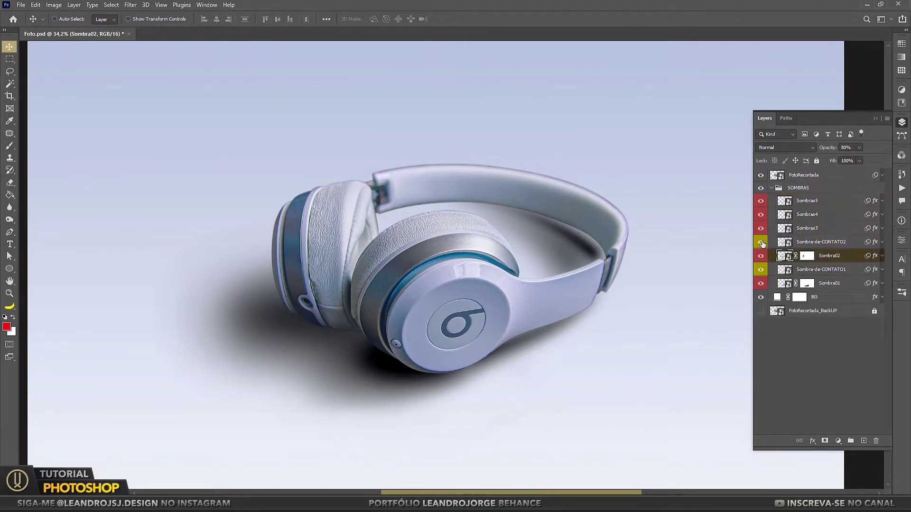
{"action": "type", "text": "100"}
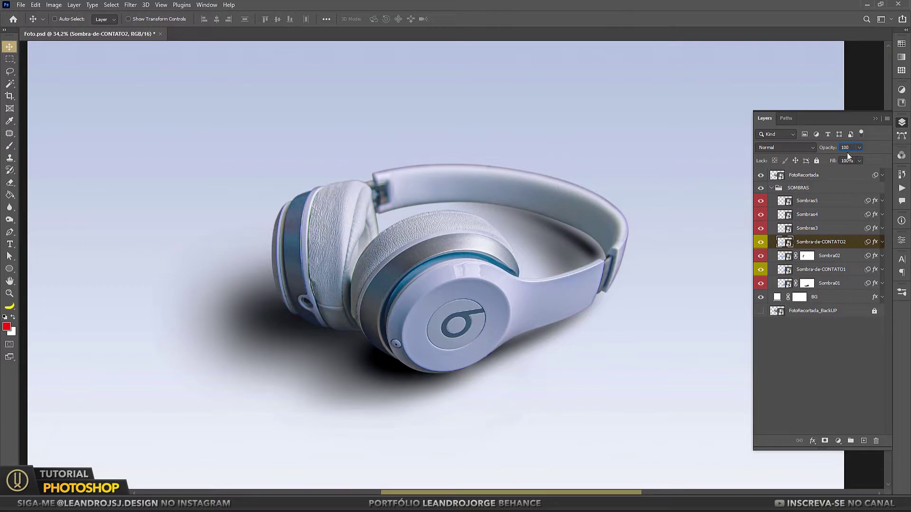
{"action": "left_click", "coordinate": [883, 242]}
{"action": "double_click", "coordinate": [816, 282]}
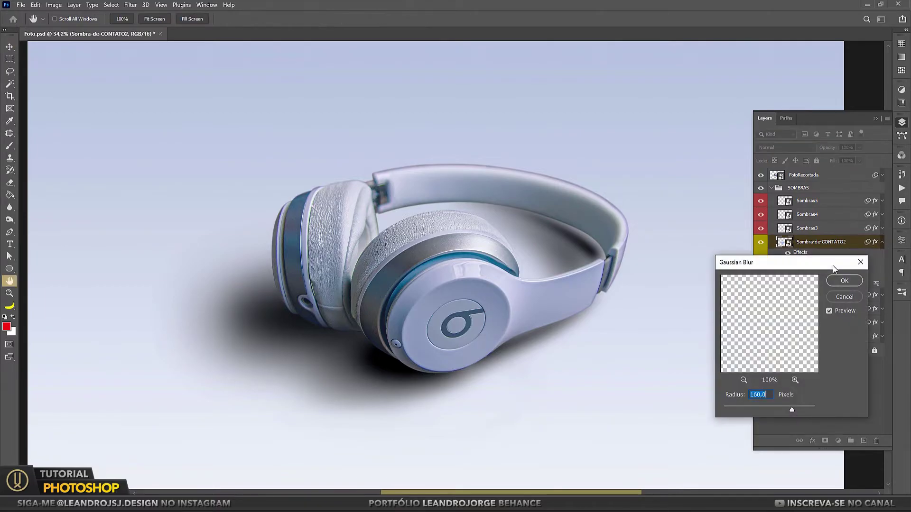
{"action": "key", "text": "Return"}
Shrink Sombra-de-CONTATO2 to about two thirds and stretch it under the left earcup.
{"action": "key", "text": "ctrl+t"}
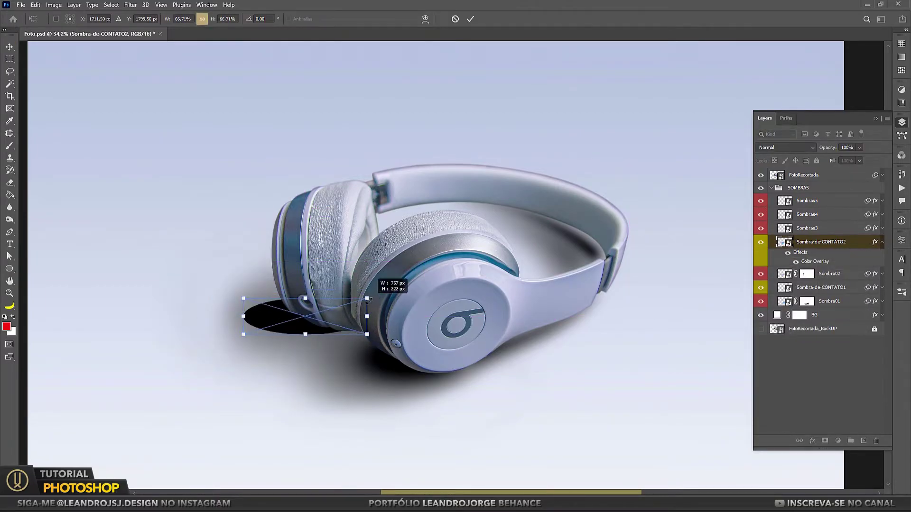
{"action": "left_click_drag", "start_coordinate": [387, 285], "coordinate": [390, 297]}
{"action": "key", "text": "Return"}
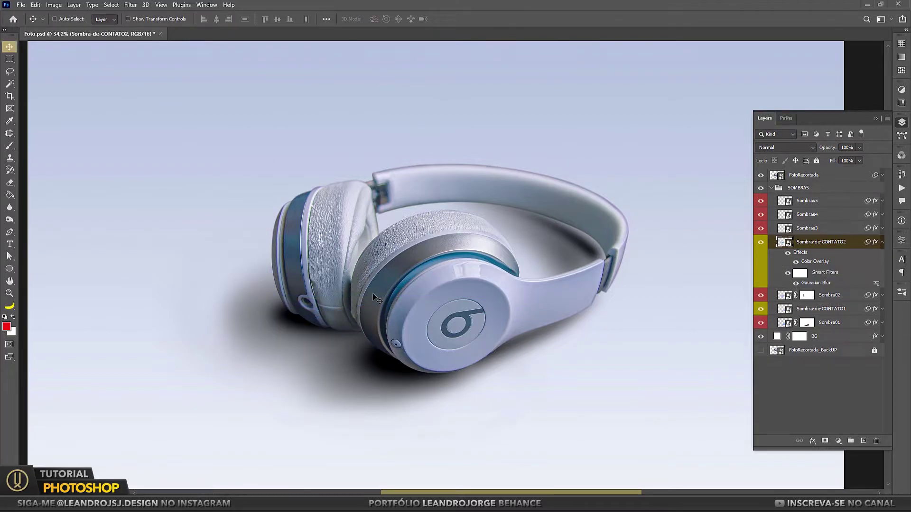
{"action": "key", "text": "ctrl+t"}
{"action": "left_click_drag", "start_coordinate": [270, 292], "coordinate": [265, 274]}
{"action": "key", "text": "Return"}
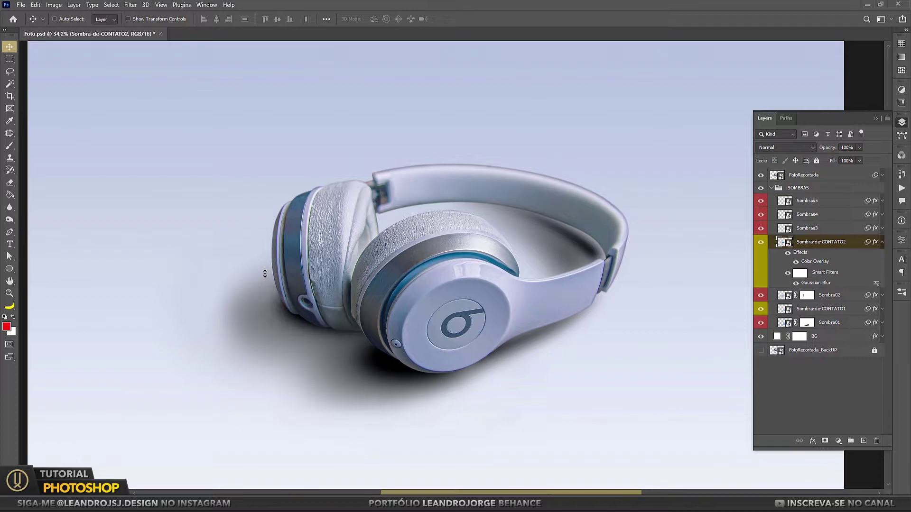
{"action": "left_click", "coordinate": [882, 242]}
Enlarge the Sombra02 shadow and shift it slightly right and down.
{"action": "left_click", "coordinate": [830, 256]}
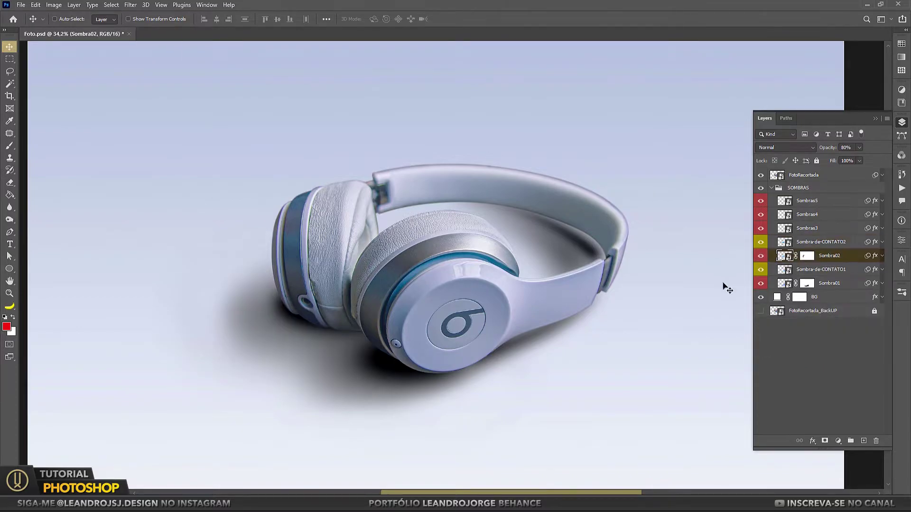
{"action": "key", "text": "ctrl+t"}
{"action": "left_click_drag", "start_coordinate": [129, 196], "coordinate": [63, 185]}
{"action": "key", "text": "Return"}
{"action": "left_click_drag", "start_coordinate": [243, 317], "coordinate": [253, 320]}
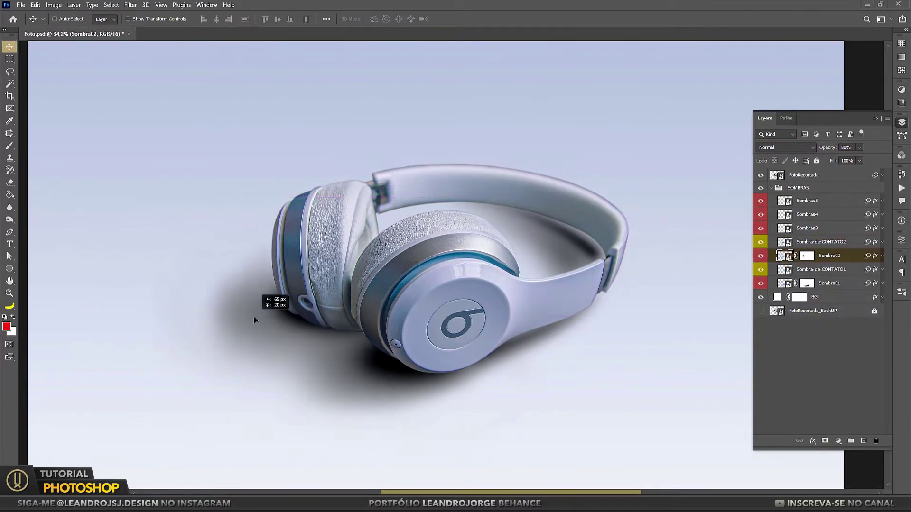
Paint out Sombra02's shadow left of the left earcup on its mask.
{"action": "left_click", "coordinate": [807, 255]}
{"action": "key", "text": "b"}
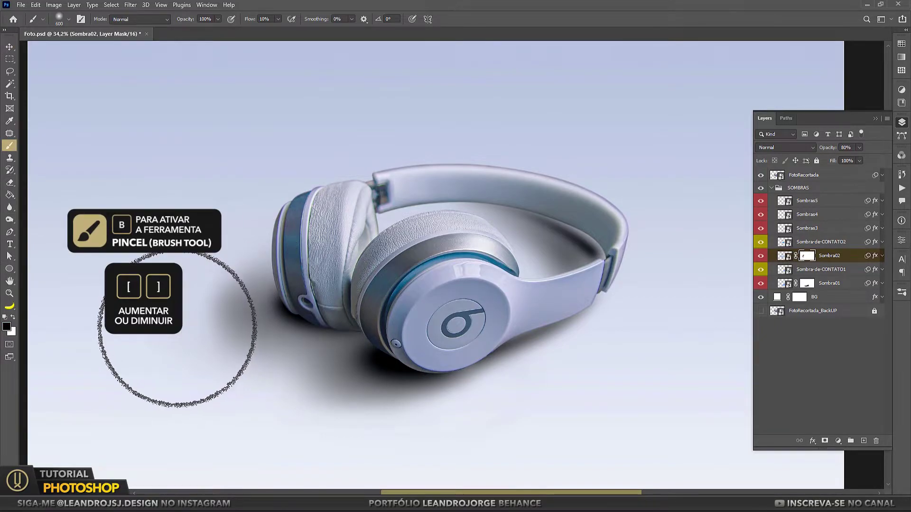
{"action": "key", "text": "bracketright"}
{"action": "key", "text": "bracketright"}
{"action": "key", "text": "bracketright"}
{"action": "key", "text": "bracketleft"}
{"action": "key", "text": "bracketleft"}
{"action": "key", "text": "bracketleft"}
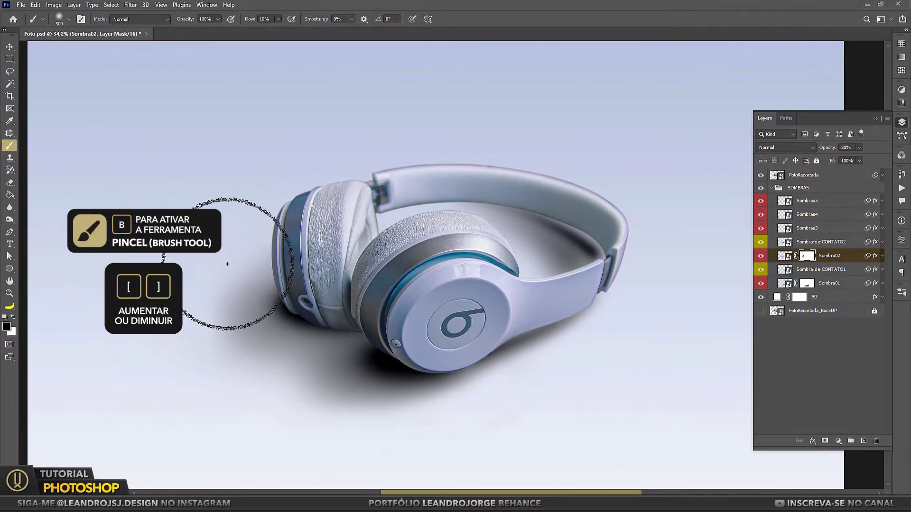
{"action": "mouse_move", "coordinate": [224, 294]}
{"action": "left_mouse_down"}
{"action": "mouse_move", "coordinate": [255, 365]}
{"action": "mouse_move", "coordinate": [204, 327]}
{"action": "mouse_move", "coordinate": [218, 360]}
{"action": "mouse_move", "coordinate": [259, 404]}
{"action": "left_mouse_up"}
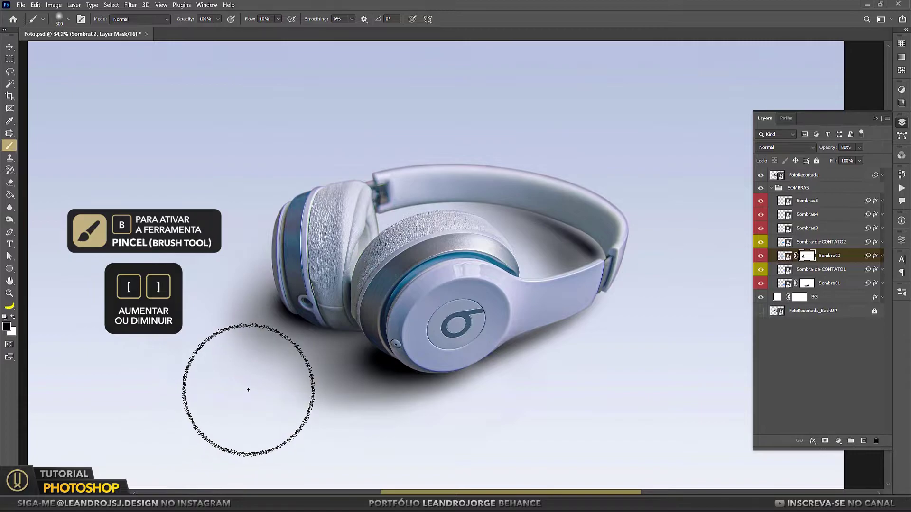
Add a mask to Sombra-de-CONTATO2 and paint out part of it beside the ear cup.
{"action": "left_click", "coordinate": [821, 242]}
{"action": "left_click", "coordinate": [824, 441]}
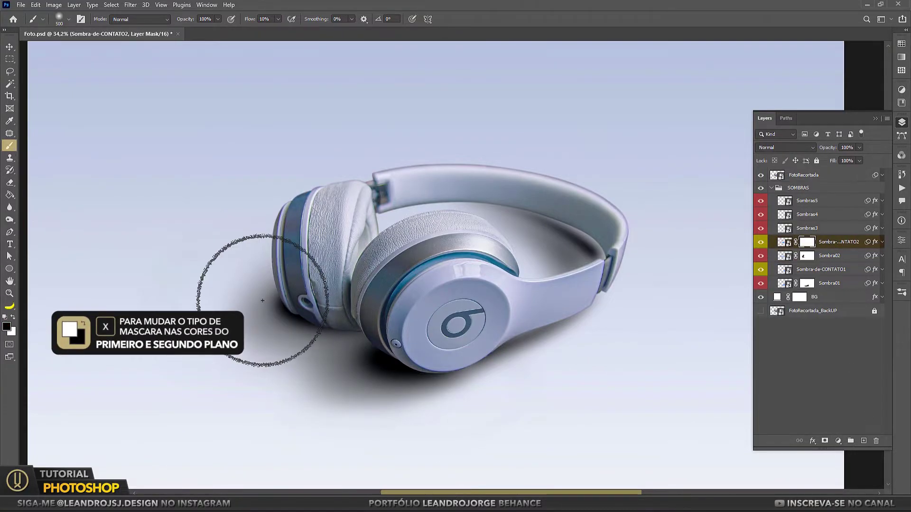
{"action": "key", "text": "bracketleft"}
{"action": "key", "text": "bracketleft"}
{"action": "key", "text": "bracketleft"}
{"action": "key", "text": "bracketleft"}
{"action": "key", "text": "bracketleft"}
{"action": "key", "text": "bracketleft"}
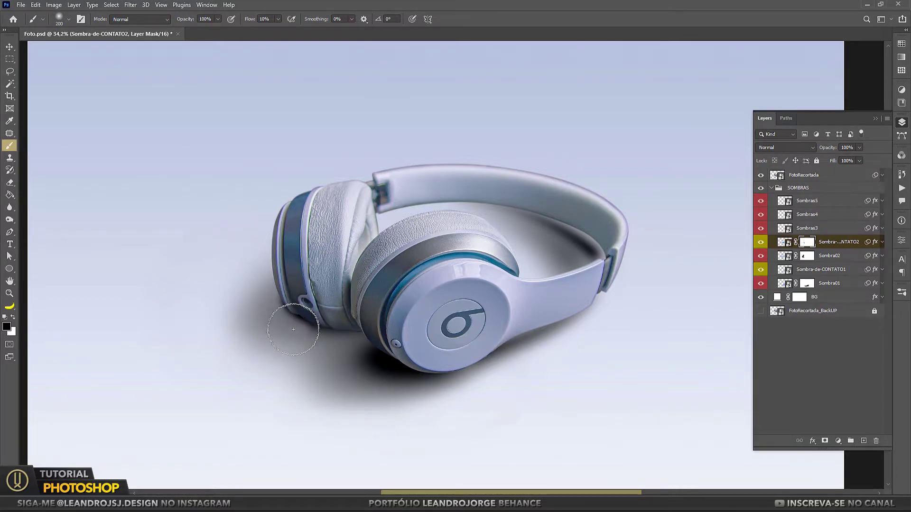
{"action": "key", "text": "bracketleft"}
{"action": "key", "text": "bracketleft"}
{"action": "key", "text": "bracketleft"}
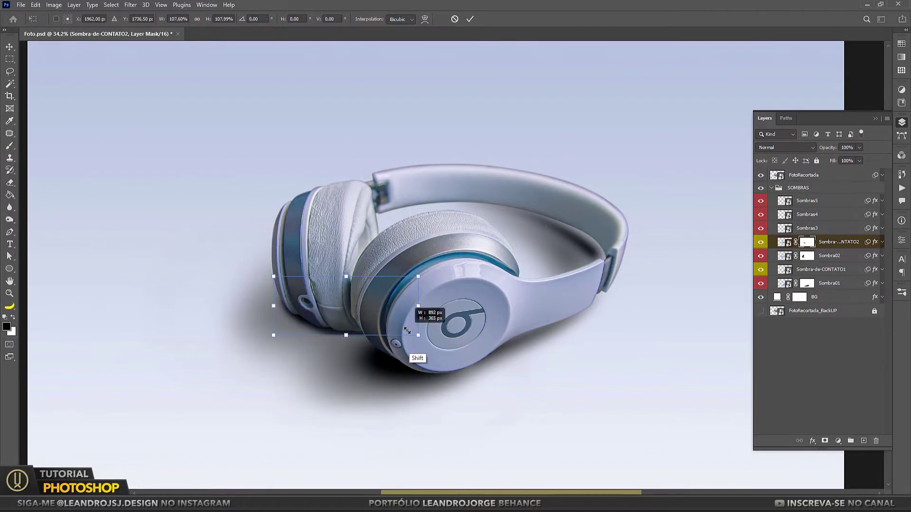
{"action": "left_click", "coordinate": [785, 242]}
{"action": "left_click", "coordinate": [813, 242]}
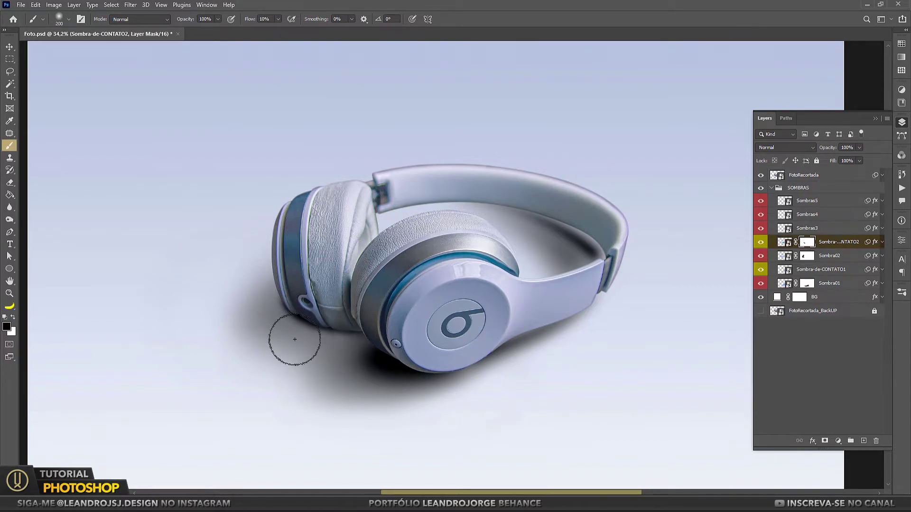
{"action": "mouse_move", "coordinate": [294, 339]}
{"action": "left_mouse_down"}
{"action": "mouse_move", "coordinate": [295, 325]}
{"action": "mouse_move", "coordinate": [305, 329]}
{"action": "left_mouse_up"}
{"action": "key", "text": "v"}
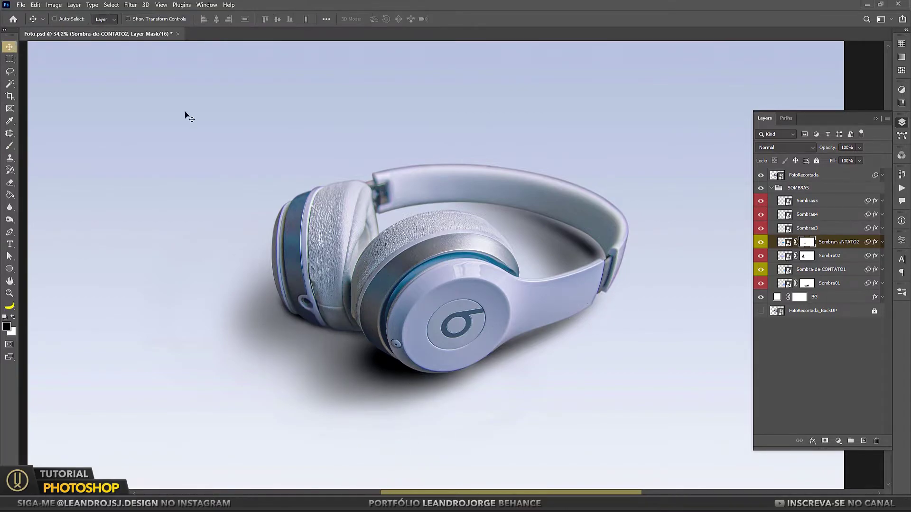
{"action": "key", "text": "b"}
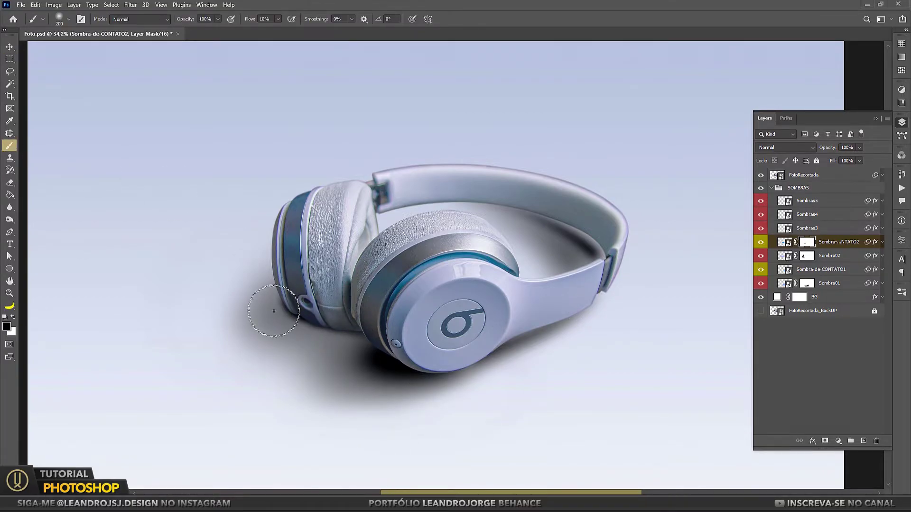
Add a white layer mask to Sombra-de-CONTATO1 and compare the shadows.
{"action": "left_click", "coordinate": [761, 255]}
{"action": "left_click", "coordinate": [761, 269]}
{"action": "left_click", "coordinate": [761, 270]}
{"action": "left_click", "coordinate": [825, 270]}
{"action": "left_click", "coordinate": [825, 441]}
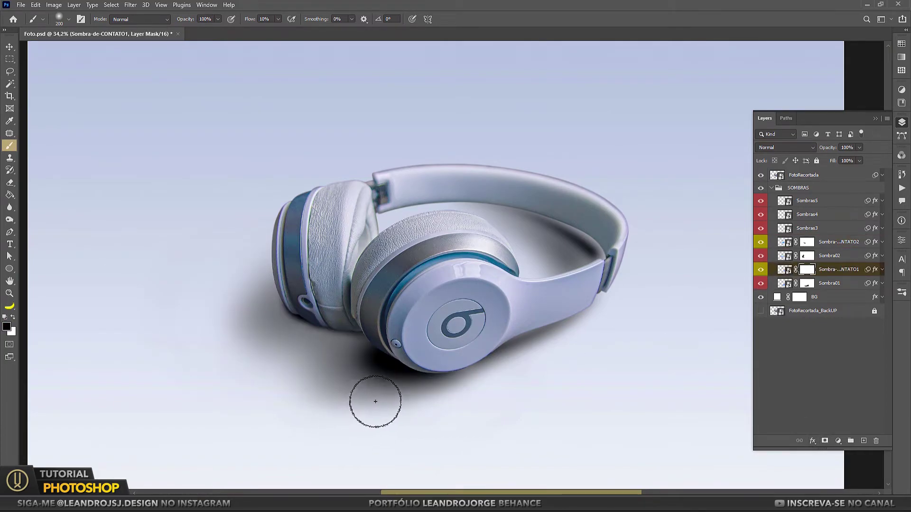
Fade Sombra-de-CONTATO1 through its mask and set Sombra01 to 50% opacity.
{"action": "key", "text": "bracketright"}
{"action": "key", "text": "bracketright"}
{"action": "key", "text": "bracketright"}
{"action": "left_click_drag", "start_coordinate": [336, 376], "coordinate": [382, 393]}
{"action": "key", "text": "bracketright"}
{"action": "key", "text": "bracketright"}
{"action": "key", "text": "bracketright"}
{"action": "left_click", "coordinate": [807, 283]}
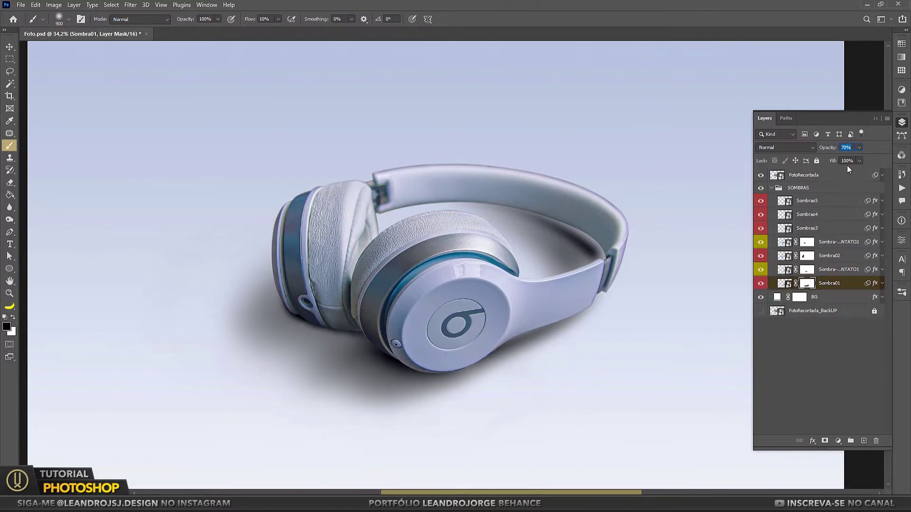
{"action": "type", "text": "60"}
{"action": "type", "text": "50"}
{"action": "key", "text": "Return"}
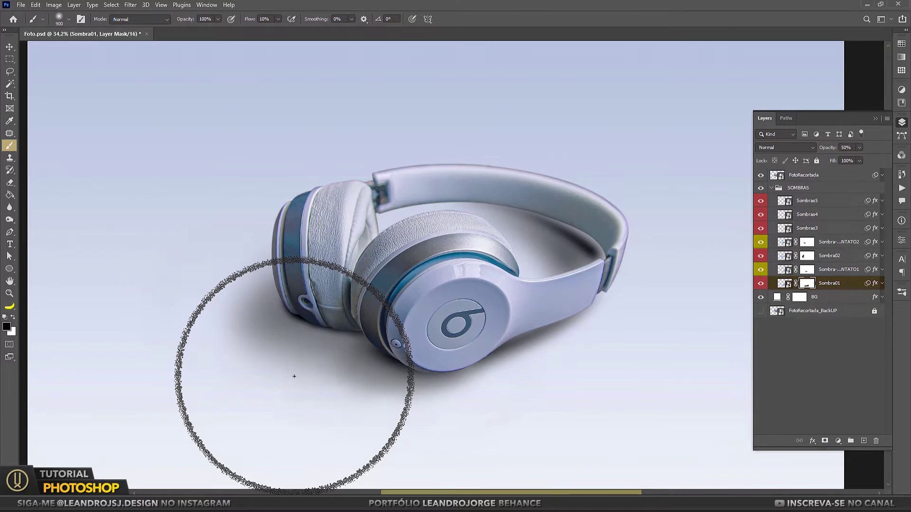
With brush flow at 5%, lighten Sombra02's shadow near the left ear cup.
{"action": "key", "text": "shift+0"}
{"action": "key", "text": "shift+5"}
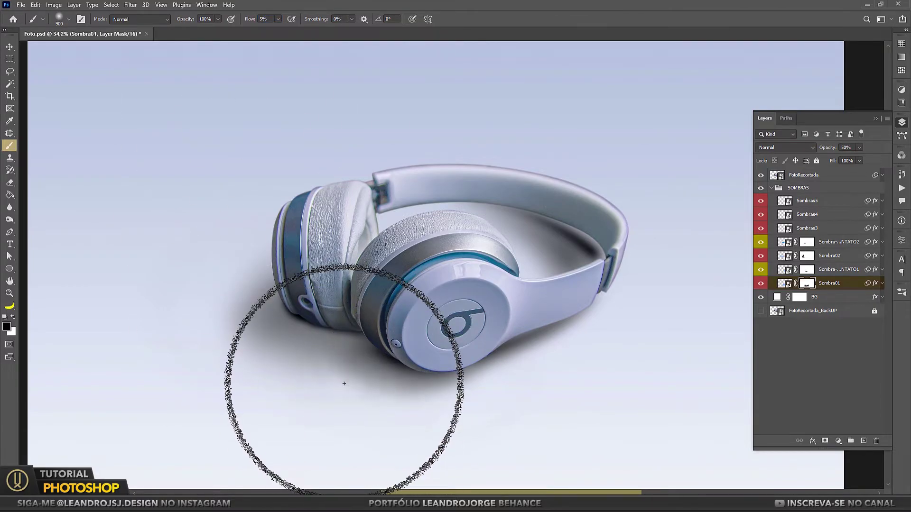
{"action": "key", "text": "alt+bracketright"}
{"action": "key", "text": "alt+bracketright"}
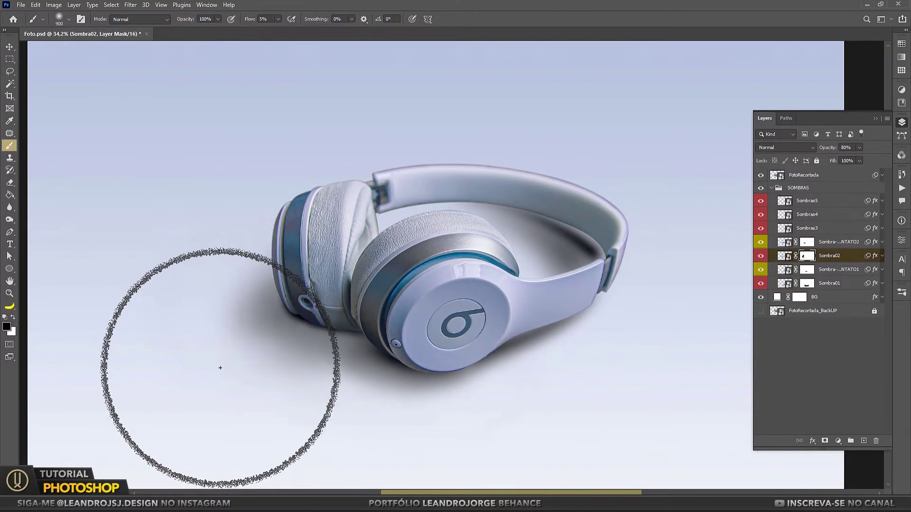
{"action": "left_click", "coordinate": [220, 368]}
{"action": "left_click", "coordinate": [265, 359]}
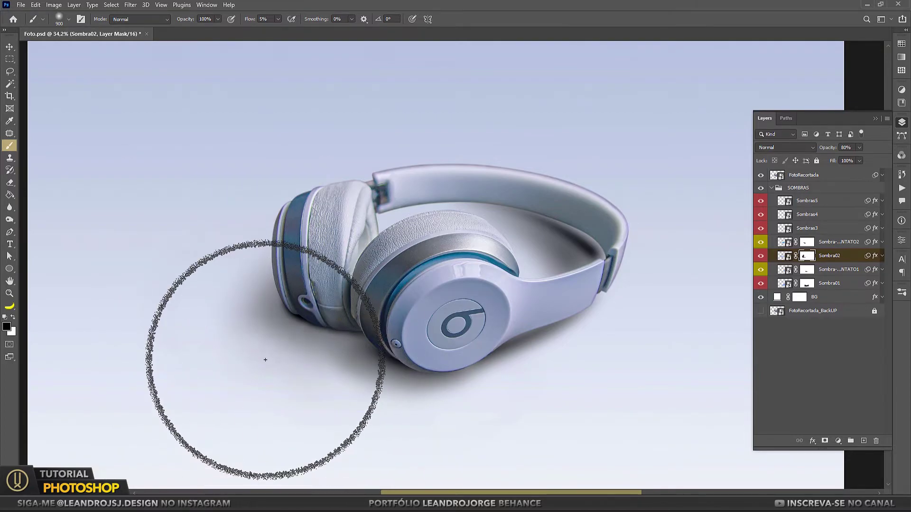
Shrink the Sombra02 shadow slightly toward its centre.
{"action": "key", "text": "v"}
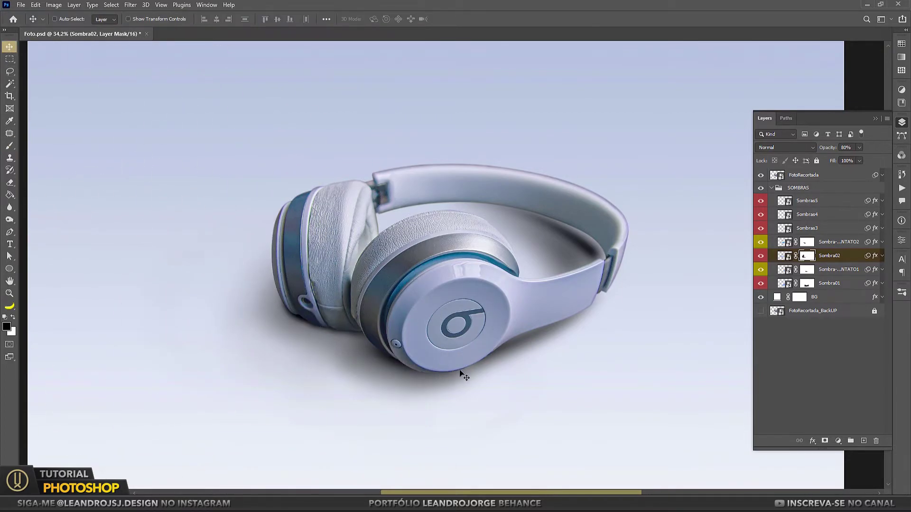
{"action": "key", "text": "ctrl+t"}
{"action": "left_click_drag", "start_coordinate": [471, 195], "coordinate": [462, 206]}
{"action": "key", "text": "Return"}
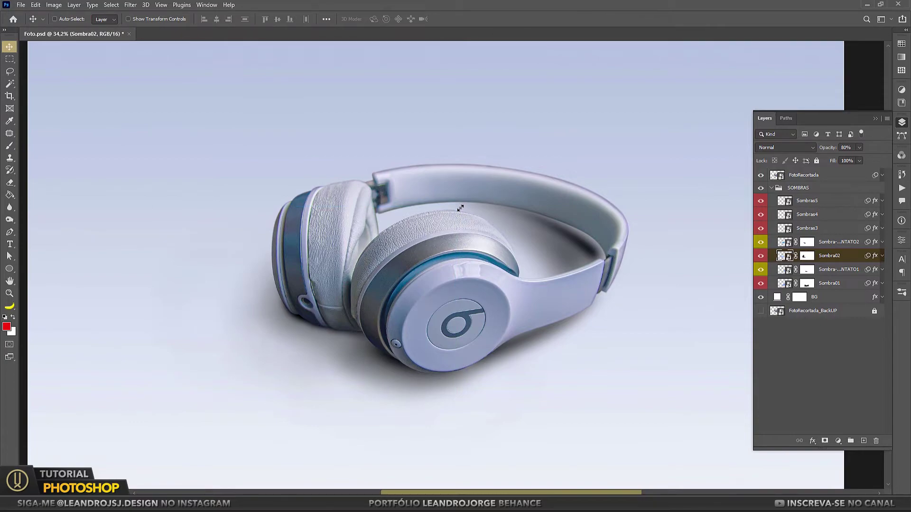
{"action": "left_click", "coordinate": [807, 256]}
{"action": "left_click", "coordinate": [847, 258]}
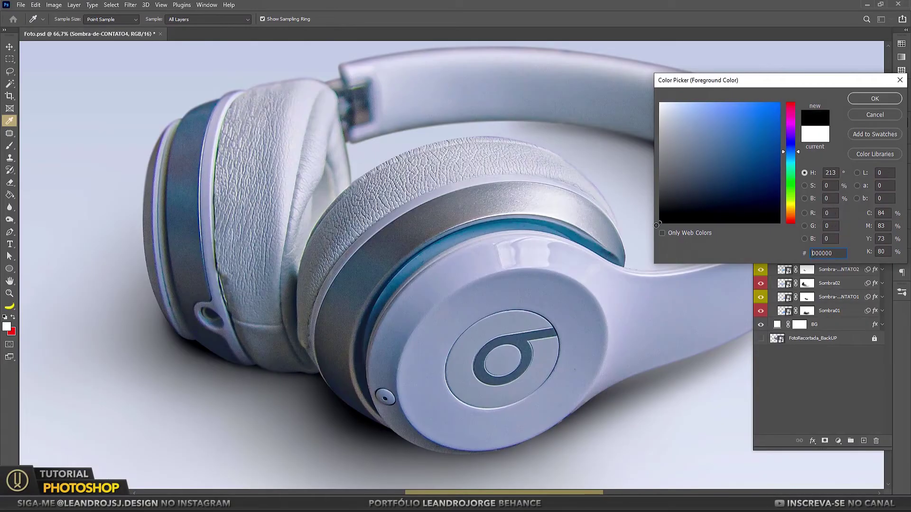
Brush thin black contact shadows under the front earcup and headband, then fit the image on screen.
{"action": "left_click", "coordinate": [856, 102]}
{"action": "key", "text": "b"}
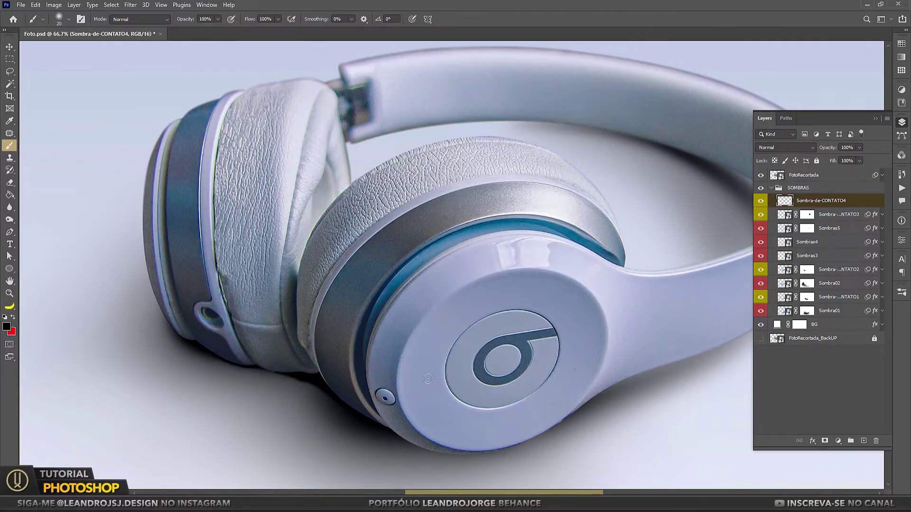
{"action": "scroll", "coordinate": [428, 378], "scroll_direction": "right", "scroll_amount": 3}
{"action": "scroll", "coordinate": [411, 392], "scroll_direction": "down", "scroll_amount": 1}
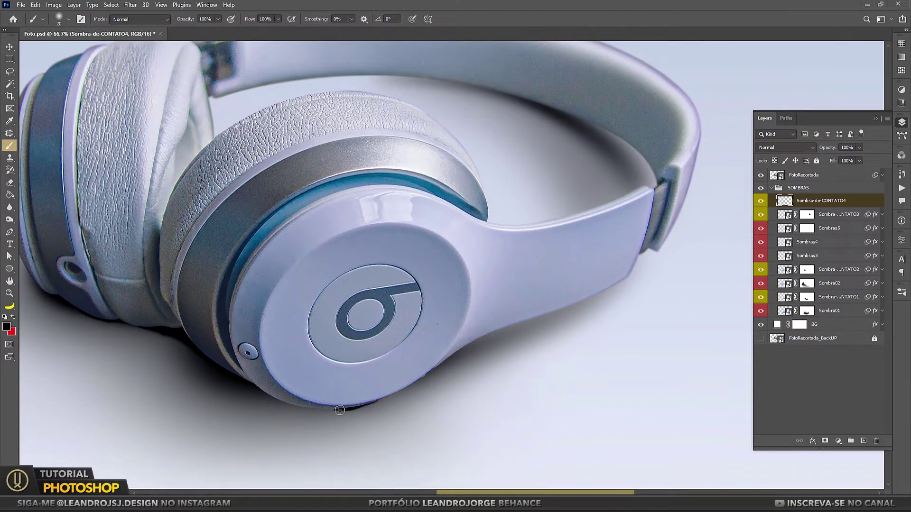
{"action": "scroll", "coordinate": [340, 410], "scroll_direction": "up", "scroll_amount": 3}
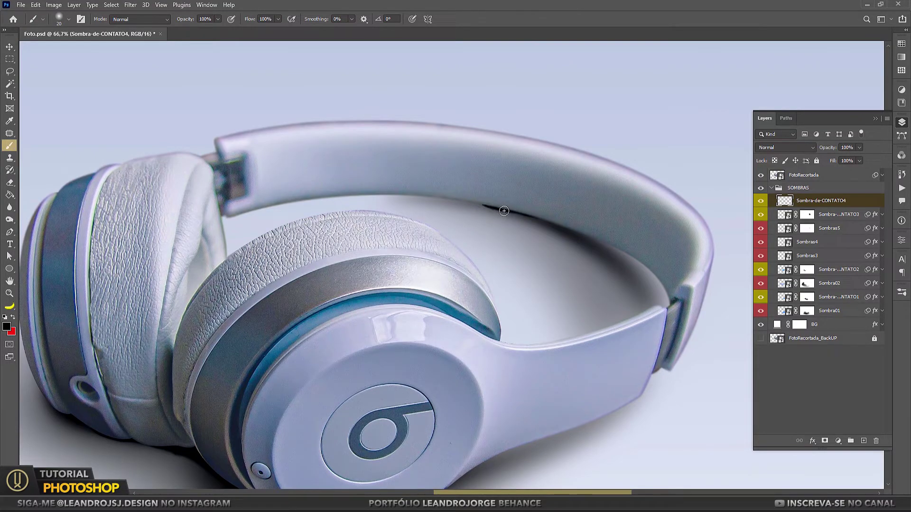
{"action": "key", "text": "z"}
{"action": "key", "text": "ctrl+0"}
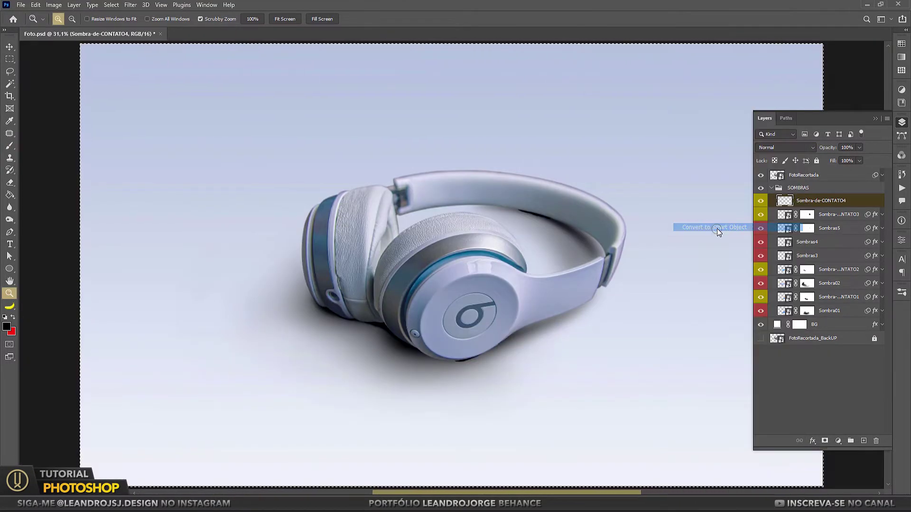
Blur Sombra-de-CONTATO4 with a 13,9 px Gaussian Blur smart filter and mask part of it.
{"action": "left_click", "coordinate": [129, 5]}
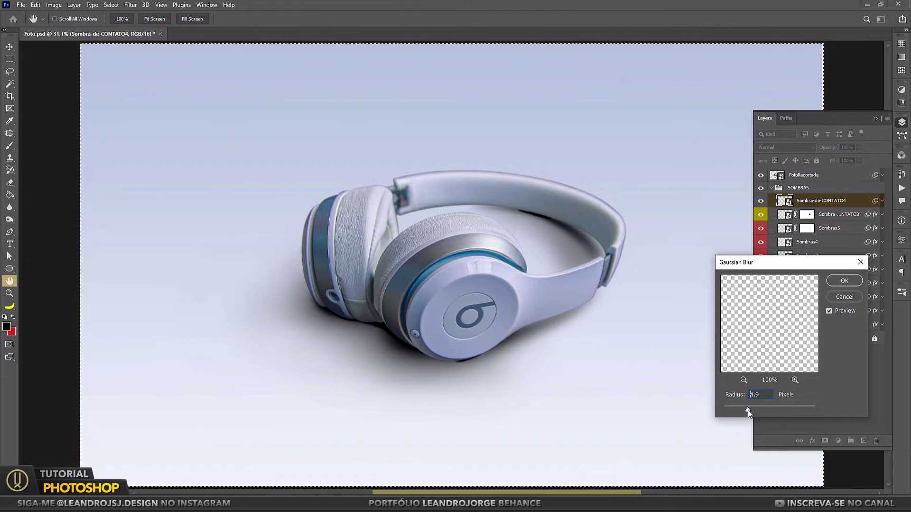
{"action": "left_click_drag", "start_coordinate": [756, 409], "coordinate": [762, 412]}
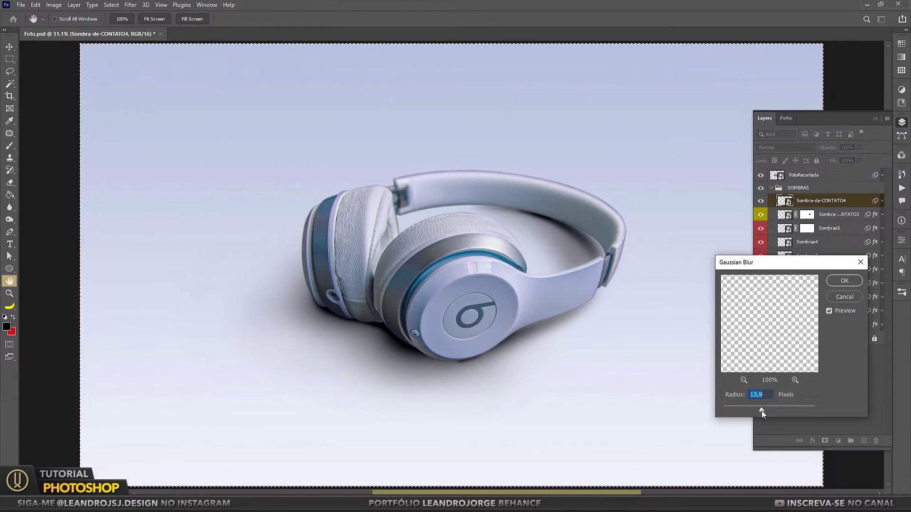
{"action": "left_click", "coordinate": [842, 280]}
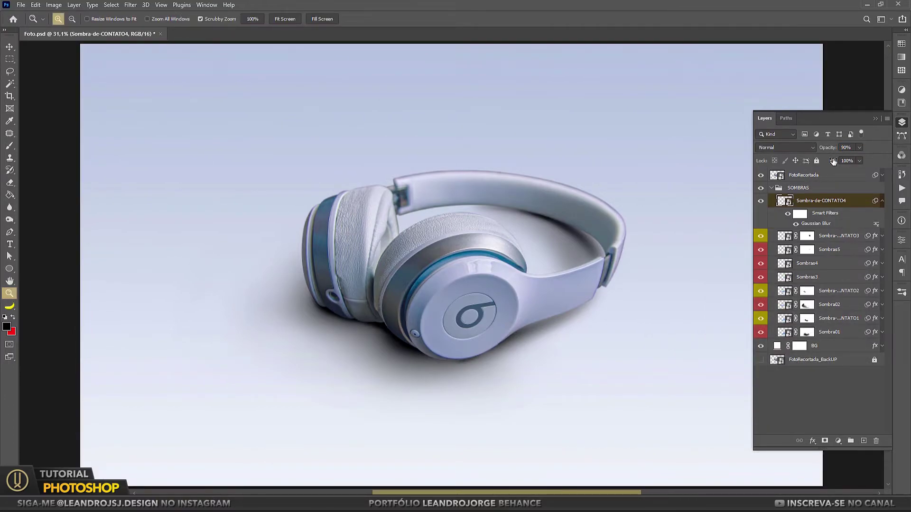
{"action": "left_click", "coordinate": [828, 441]}
{"action": "key", "text": "b"}
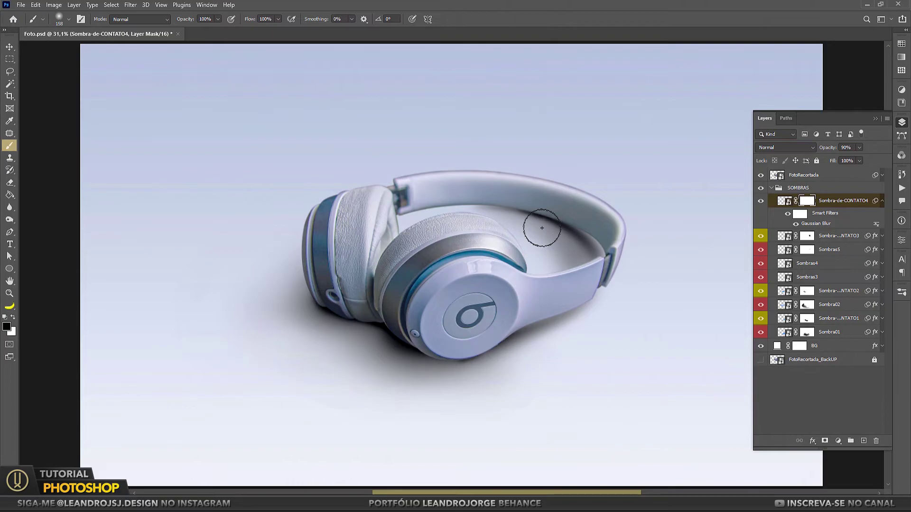
{"action": "left_click", "coordinate": [542, 228]}
{"action": "key", "text": "bracketright"}
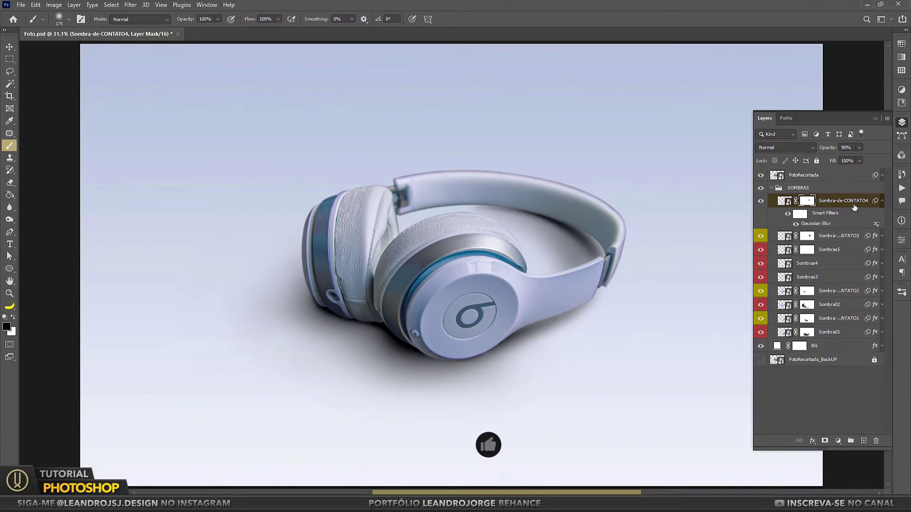
Tag Sombra-de-CONTATO4 yellow and bring up the SOMBRAS group's Layer Style settings.
{"action": "left_click", "coordinate": [882, 201]}
{"action": "right_click", "coordinate": [761, 200]}
{"action": "left_click", "coordinate": [778, 250]}
{"action": "left_click", "coordinate": [802, 188]}
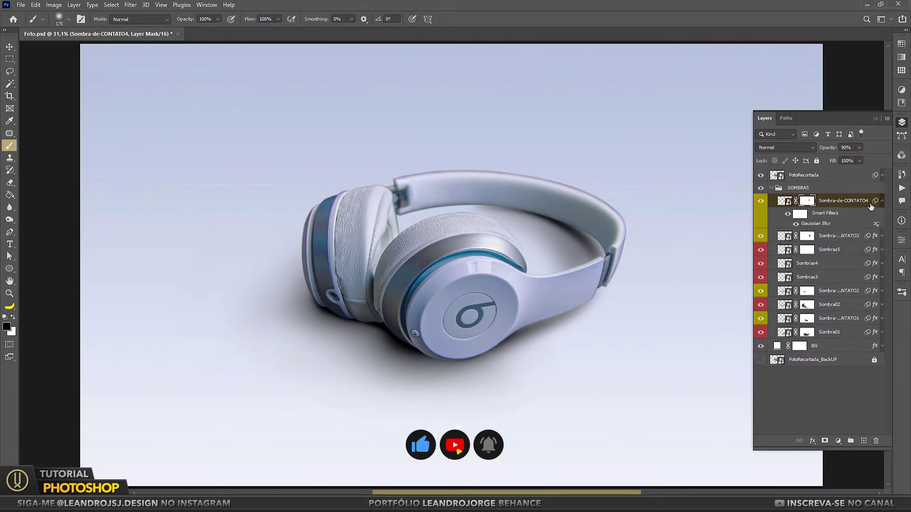
{"action": "left_click", "coordinate": [771, 188]}
{"action": "double_click", "coordinate": [835, 188]}
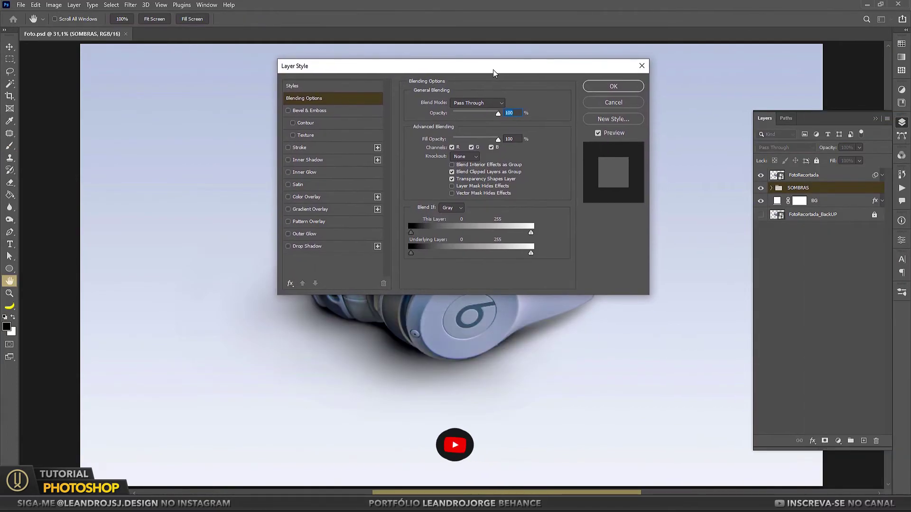
Apply a Color Overlay of #0b0d15 to the SOMBRAS group.
{"action": "left_click", "coordinate": [307, 197]}
{"action": "left_click", "coordinate": [508, 105]}
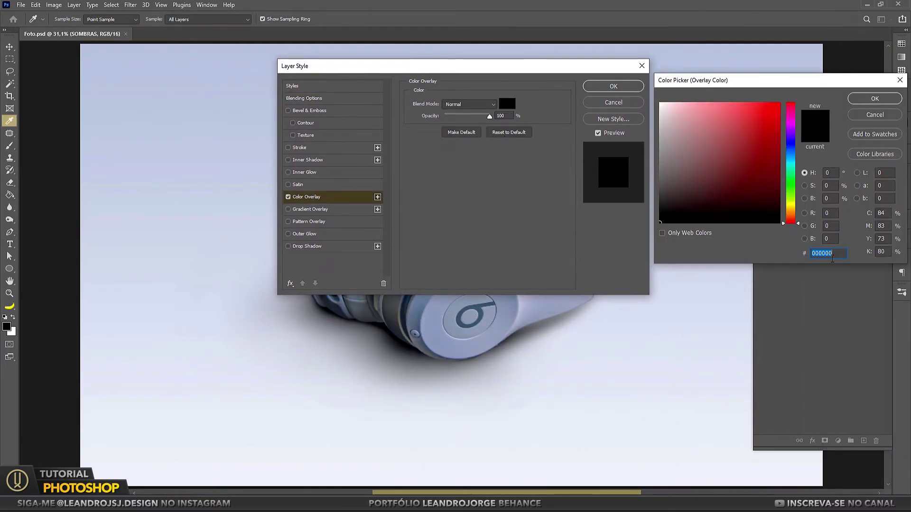
{"action": "type", "text": "0c1316"}
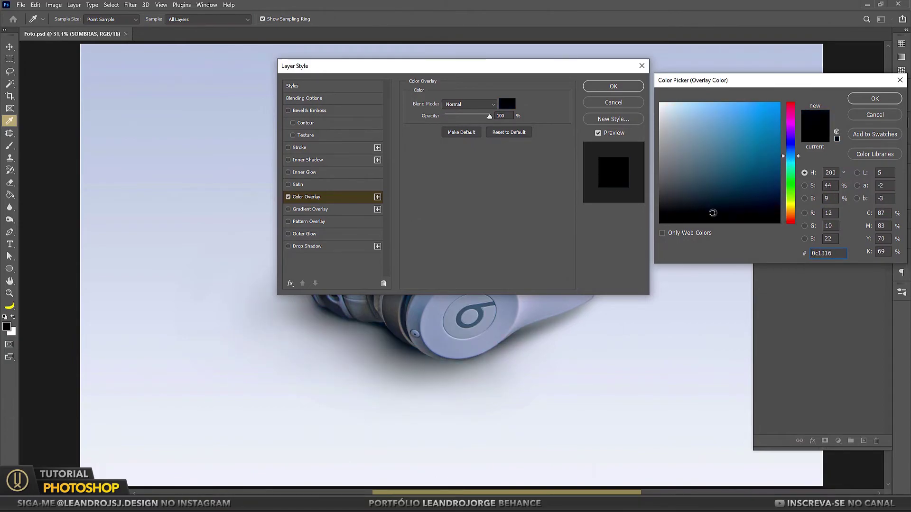
{"action": "type", "text": "0e111e"}
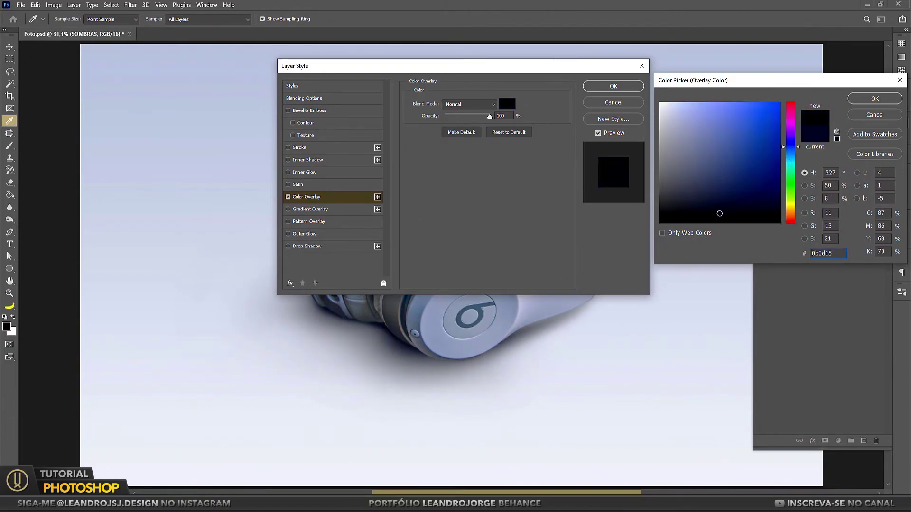
{"action": "key", "text": "Return"}
{"action": "left_click", "coordinate": [604, 87]}
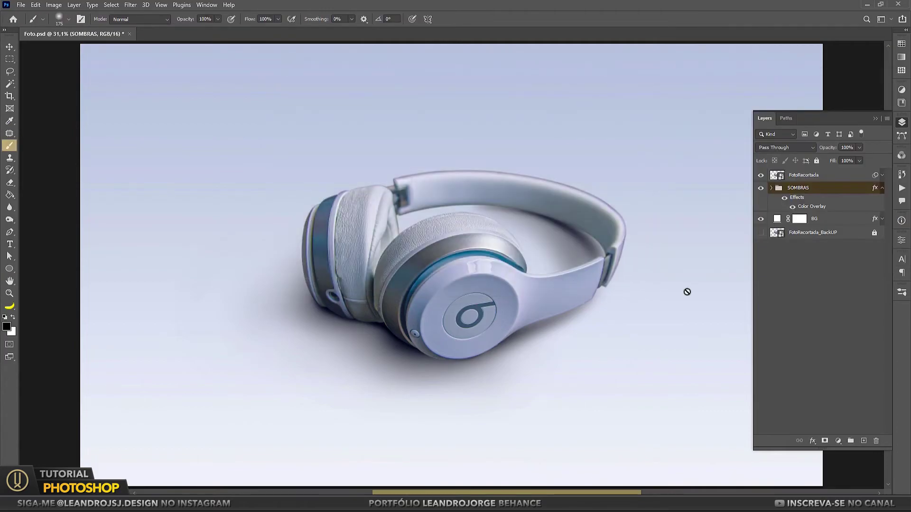
Select FotoRecortada, SOMBRAS and BG, then hide the layer list to view the full image.
{"action": "left_click", "coordinate": [882, 188]}
{"action": "left_click", "coordinate": [814, 200]}
{"action": "left_click", "coordinate": [815, 175], "text": "shift"}
{"action": "right_click", "coordinate": [761, 175]}
{"action": "left_click", "coordinate": [902, 122]}
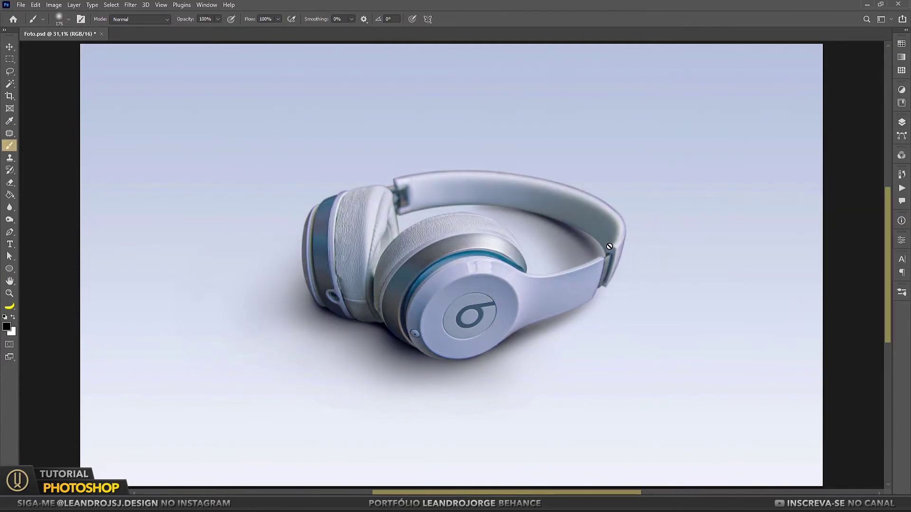
{"action": "scroll", "coordinate": [557, 244], "scroll_direction": "up", "scroll_amount": 4}
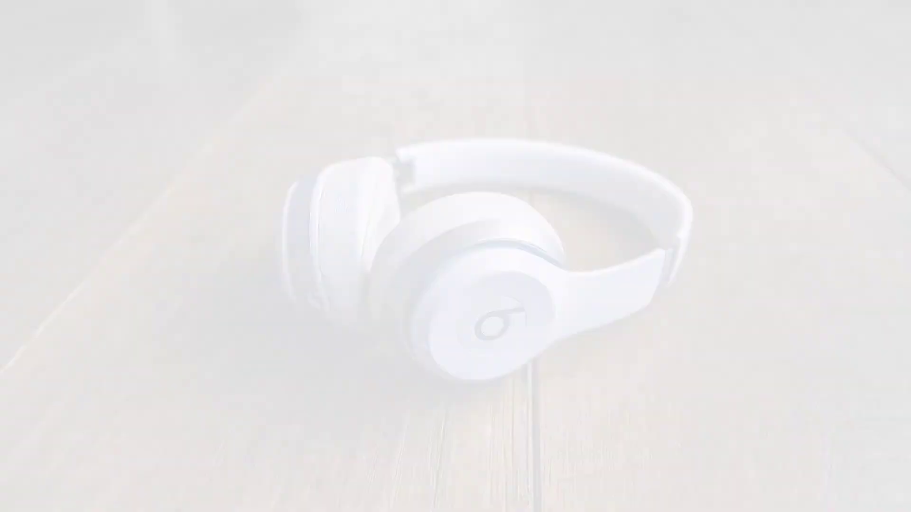